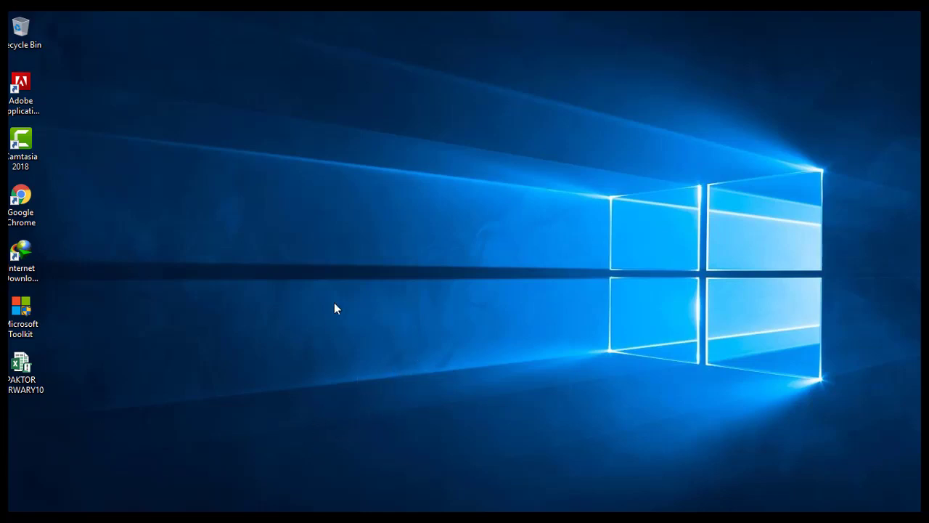
# Refresh the Windows desktop several times from its right-click menu.
pyautogui.rightClick(338, 266)
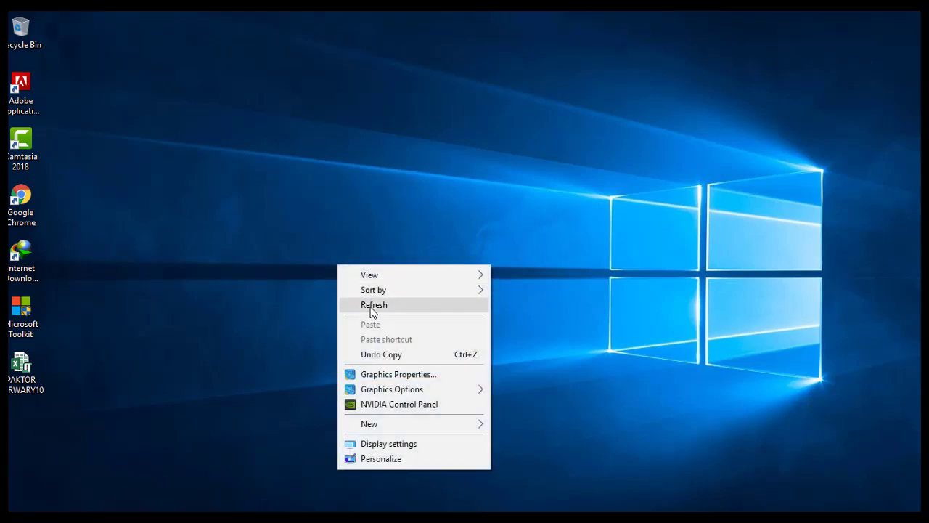
pyautogui.click(367, 308)
pyautogui.rightClick(371, 237)
pyautogui.click(403, 273)
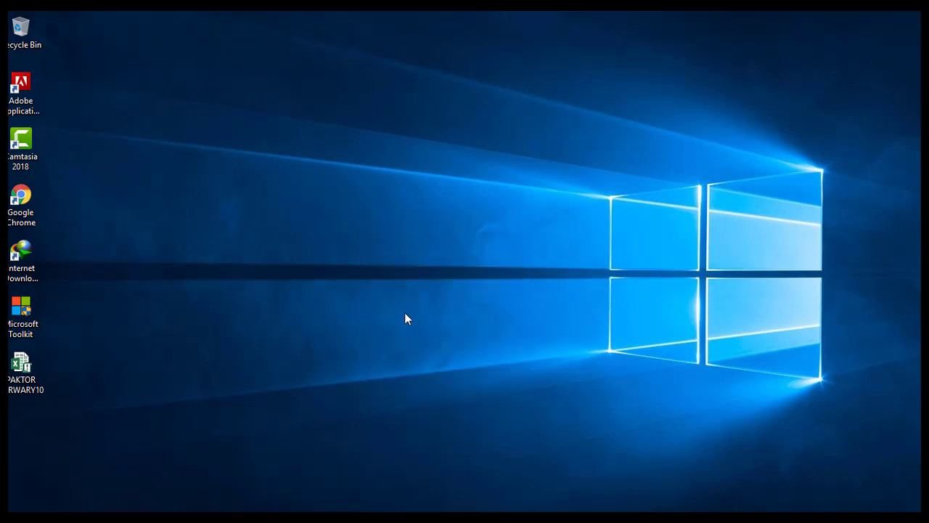
pyautogui.rightClick(418, 209)
pyautogui.click(438, 253)
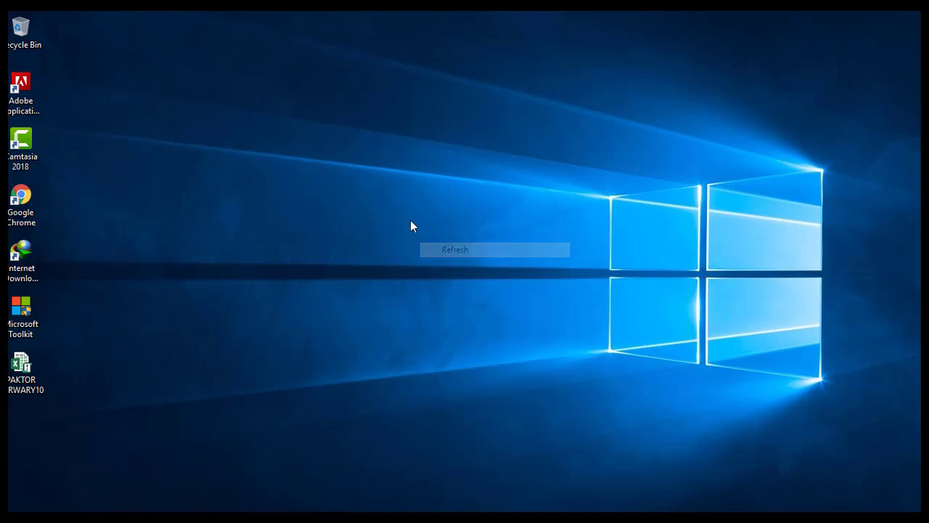
pyautogui.rightClick(410, 220)
pyautogui.click(439, 266)
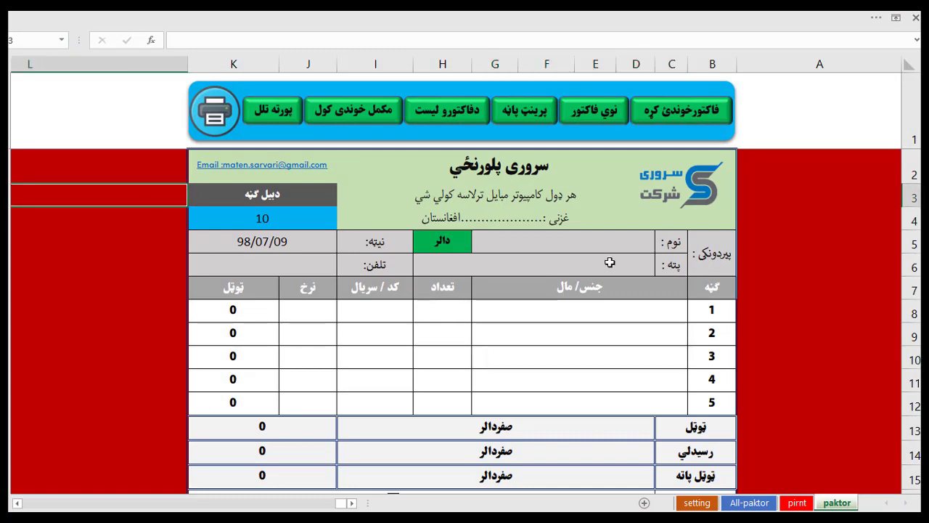
pyautogui.click(784, 260)
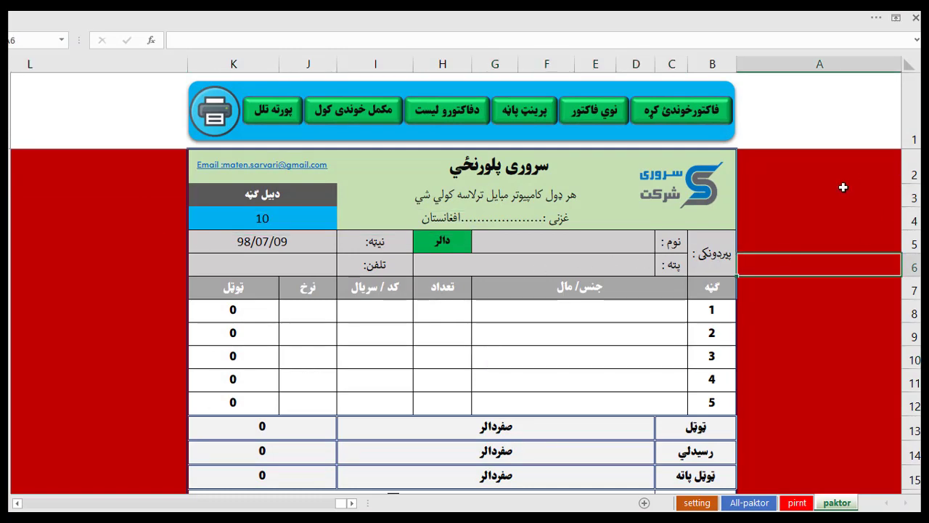
pyautogui.scroll(-1, 750, 245)
pyautogui.scroll(-3, 750, 245)
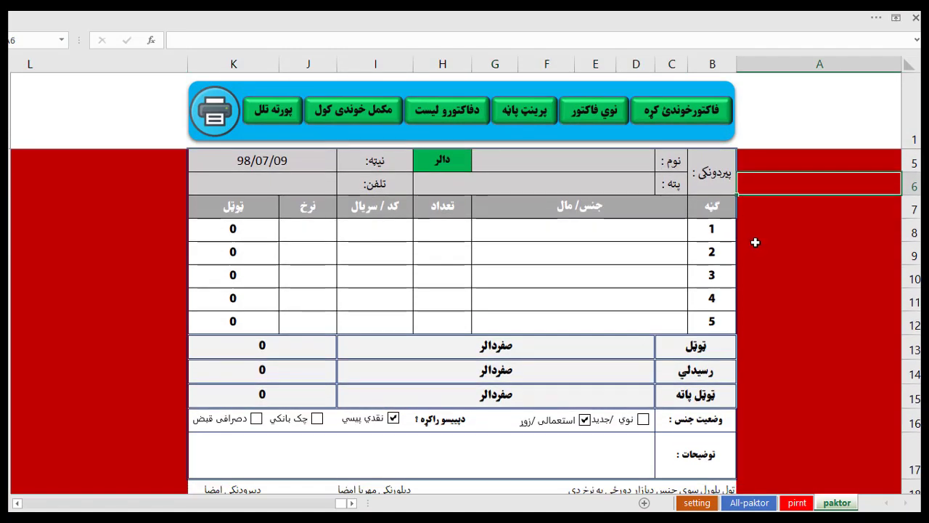
pyautogui.scroll(3, 735, 256)
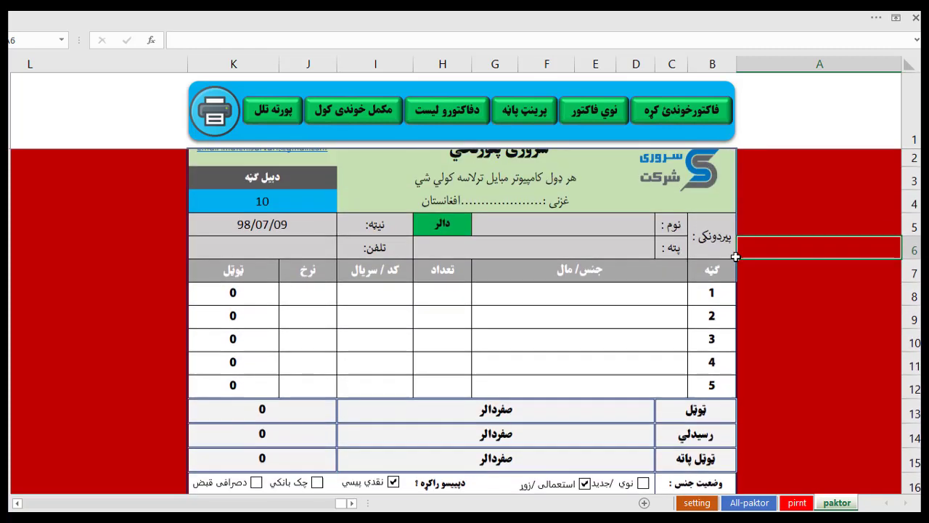
pyautogui.click(655, 310)
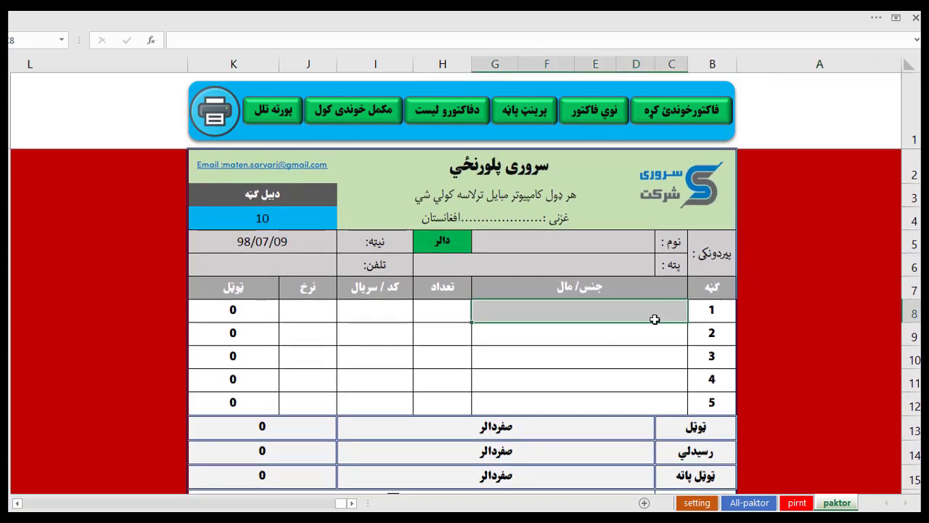
pyautogui.click(392, 311)
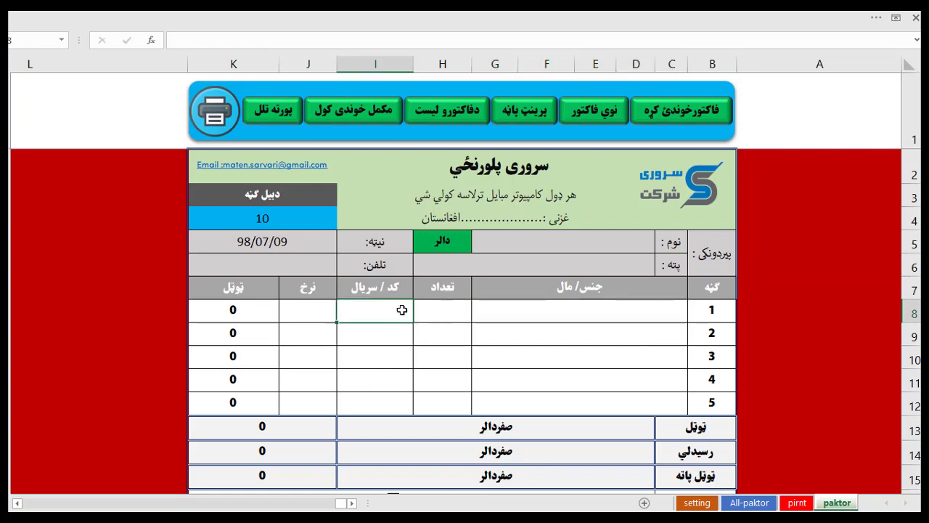
pyautogui.click(440, 314)
pyautogui.click(438, 339)
pyautogui.click(400, 336)
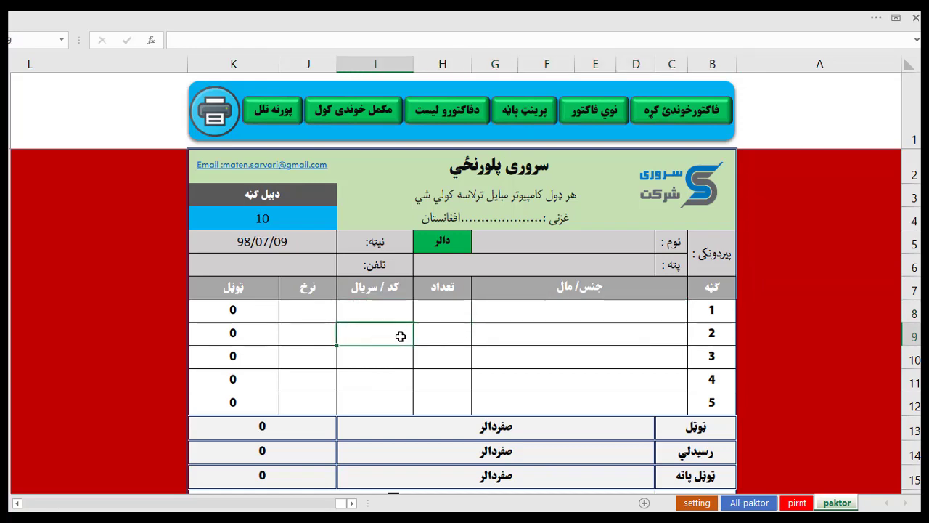
pyautogui.scroll(-4, 405, 350)
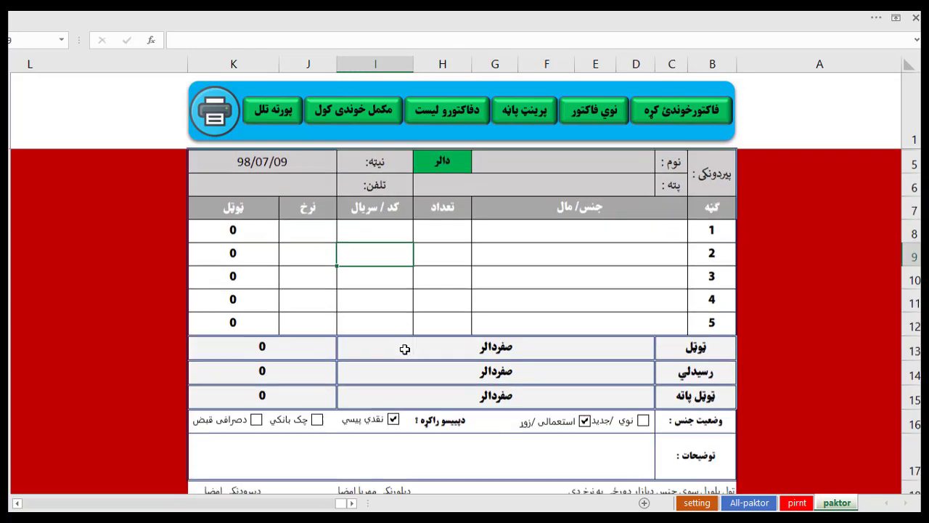
pyautogui.scroll(4, 406, 356)
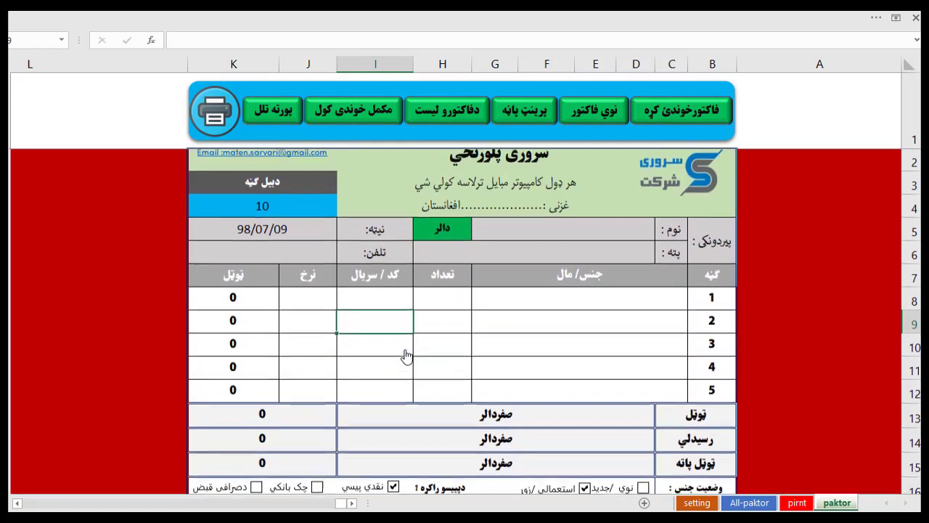
pyautogui.click(609, 248)
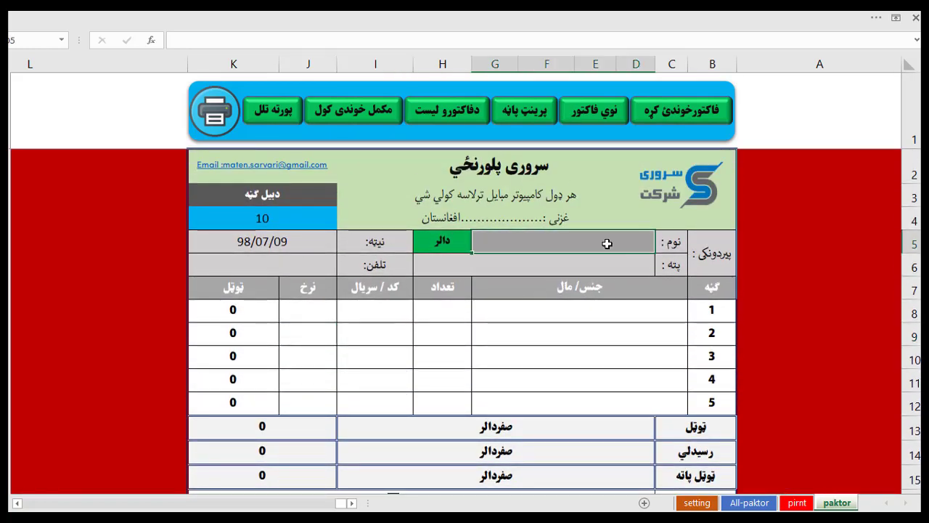
pyautogui.click(606, 263)
pyautogui.click(608, 242)
pyautogui.click(608, 324)
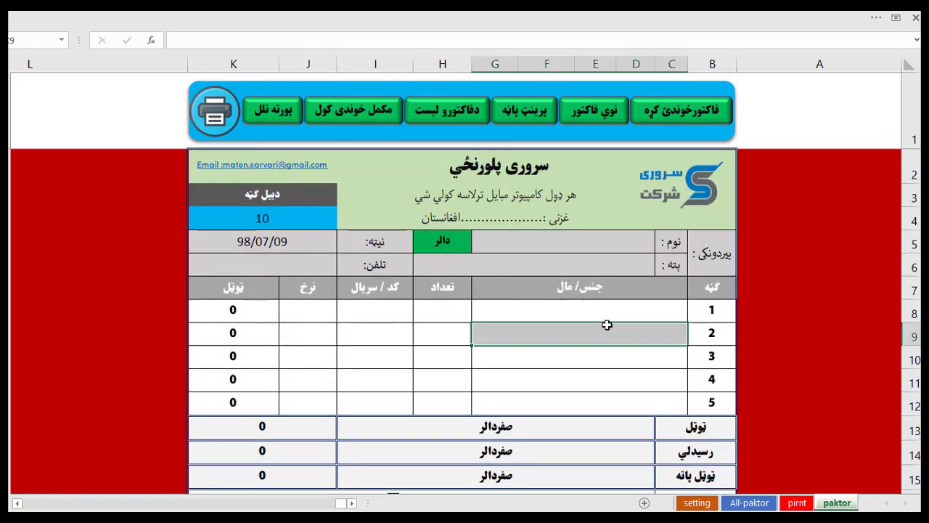
pyautogui.click(616, 311)
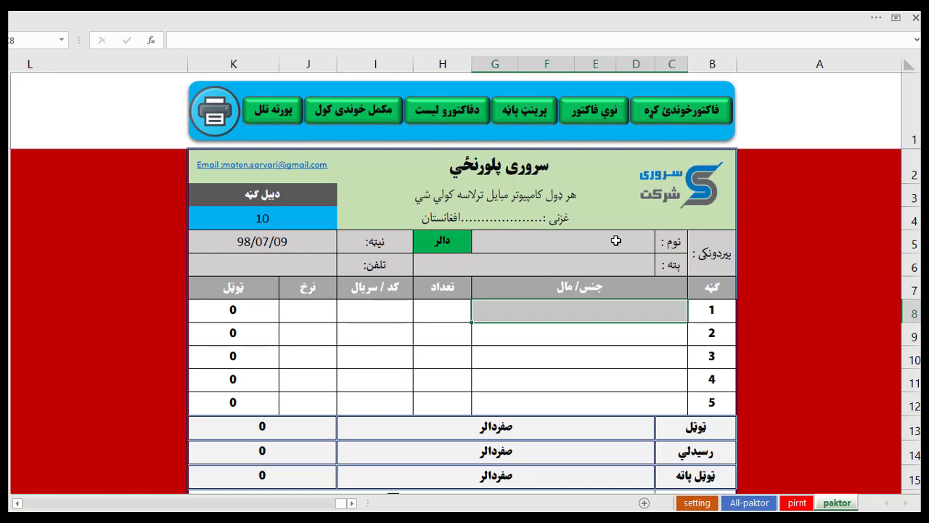
pyautogui.click(615, 240)
pyautogui.click(616, 260)
pyautogui.click(616, 245)
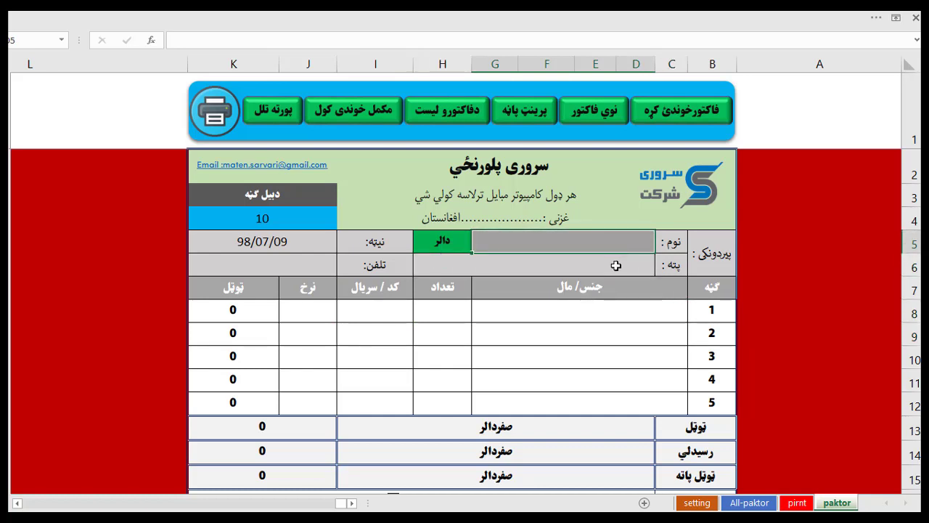
pyautogui.click(617, 318)
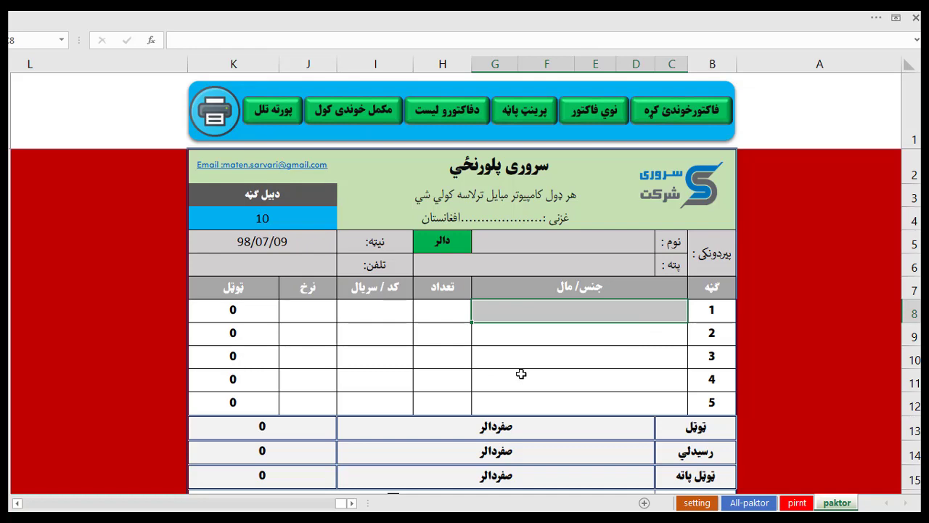
pyautogui.scroll(-1, 522, 377)
pyautogui.scroll(1, 522, 375)
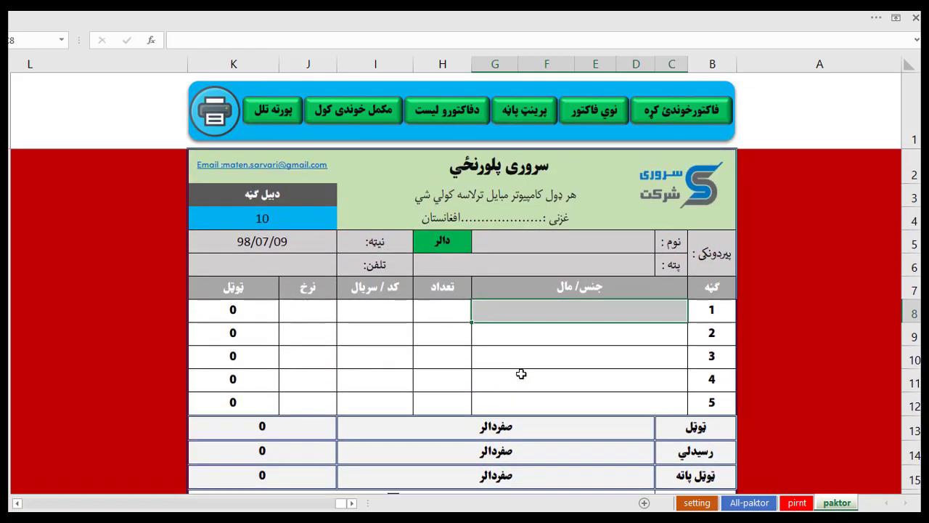
pyautogui.click(568, 332)
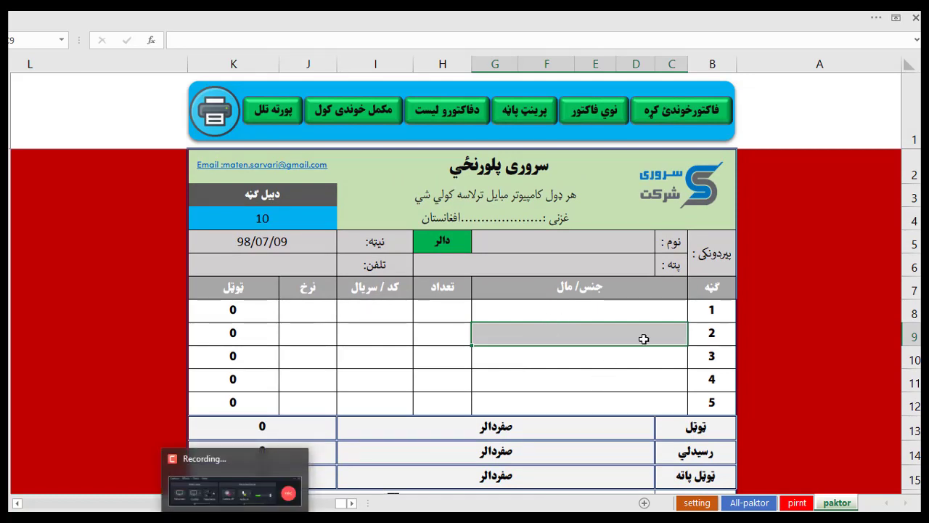
pyautogui.click(617, 314)
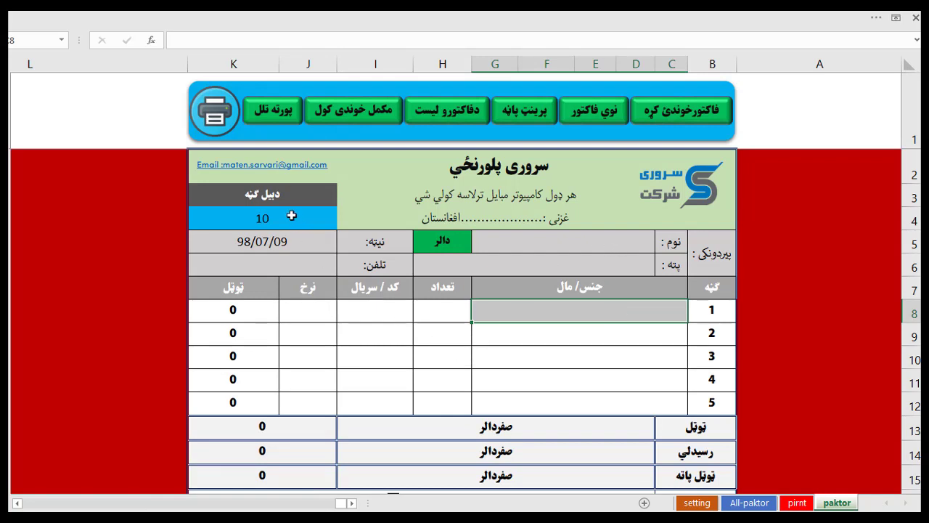
pyautogui.click(280, 246)
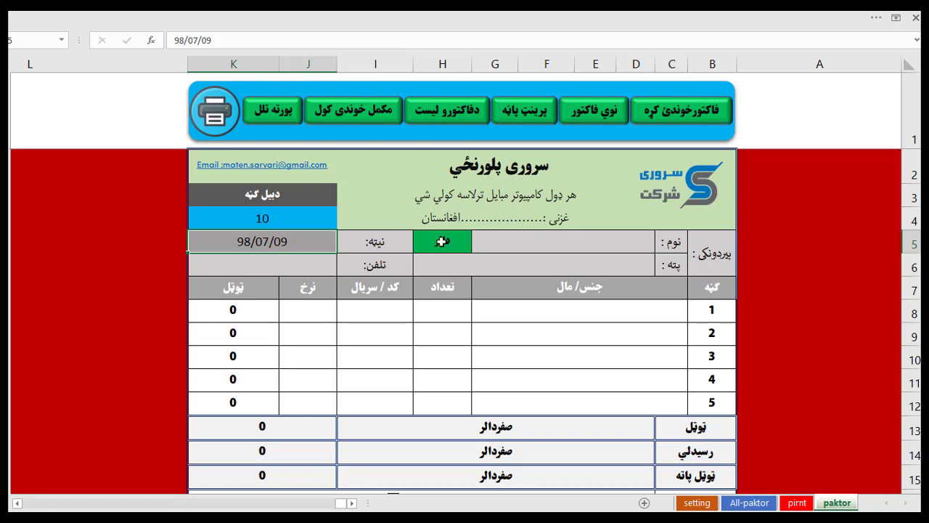
pyautogui.scroll(-2, 499, 353)
pyautogui.scroll(-1, 499, 353)
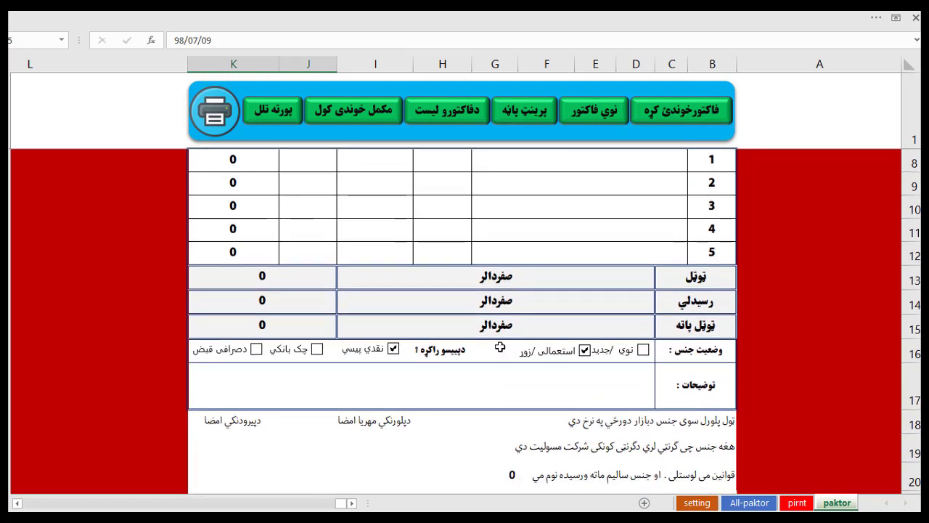
pyautogui.scroll(2, 509, 348)
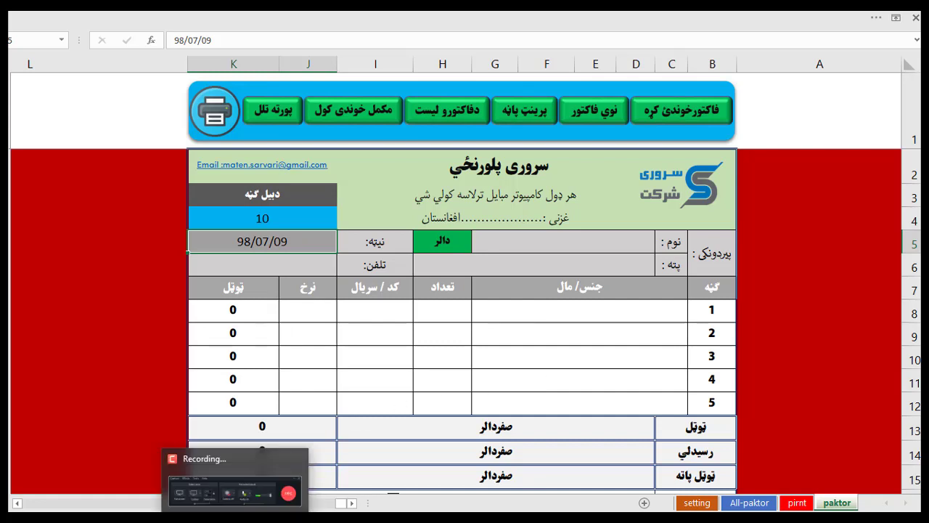
pyautogui.click(238, 519)
pyautogui.click(855, 469)
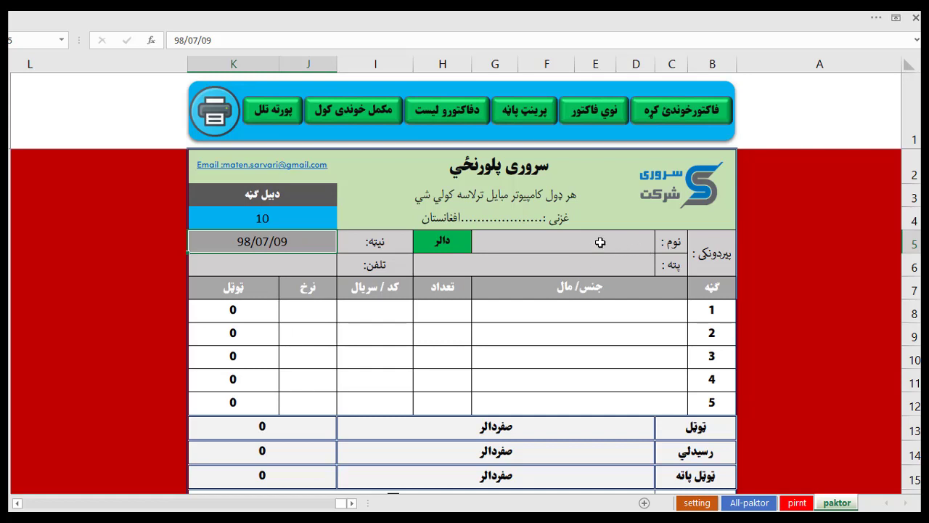
# Enter the customer's full name in the name cell, correcting the mistyped characters.
pyautogui.click(601, 242)
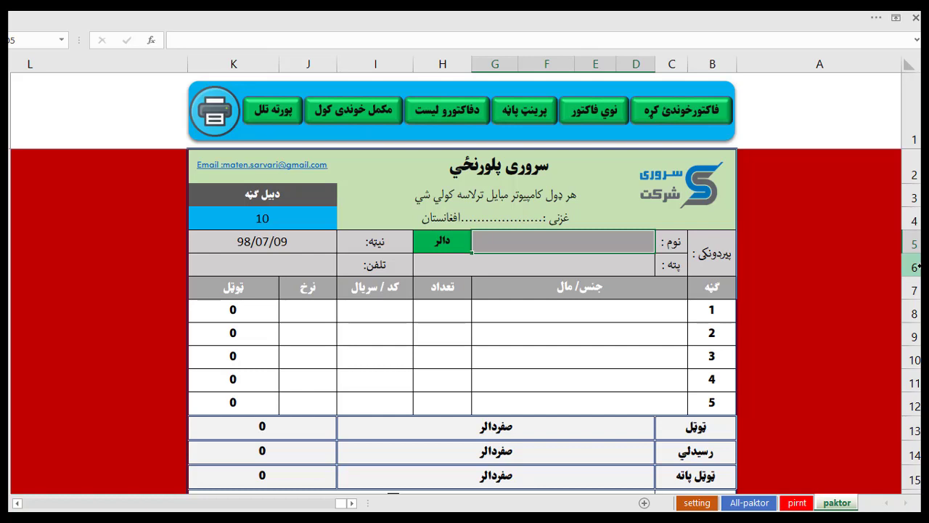
pyautogui.write('ufnhg')
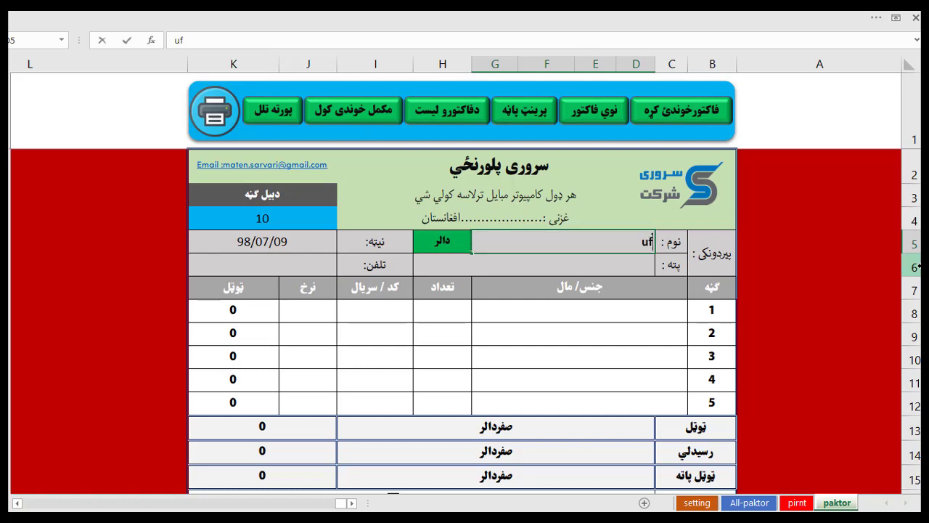
pyautogui.press('BackSpace')
pyautogui.press('BackSpace')
pyautogui.press('BackSpace')
pyautogui.press('BackSpace')
pyautogui.press('BackSpace')
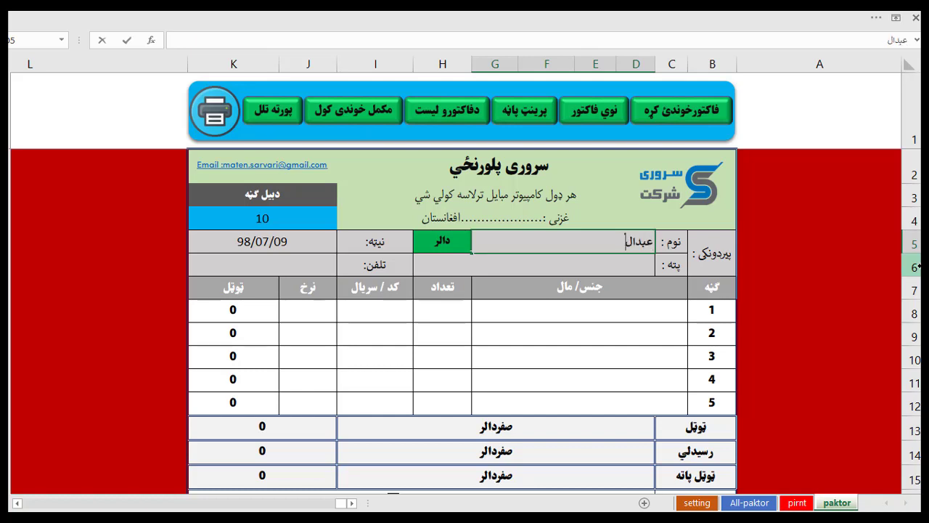
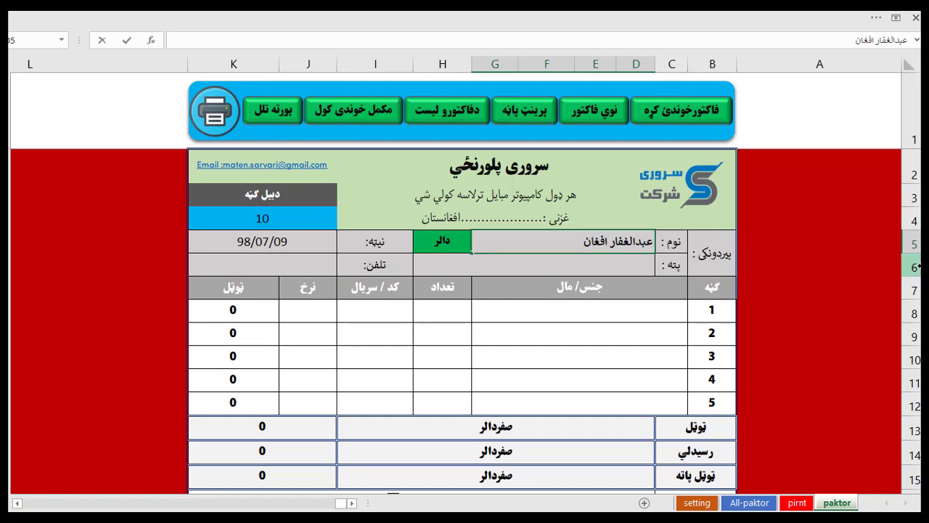
pyautogui.press('Return')
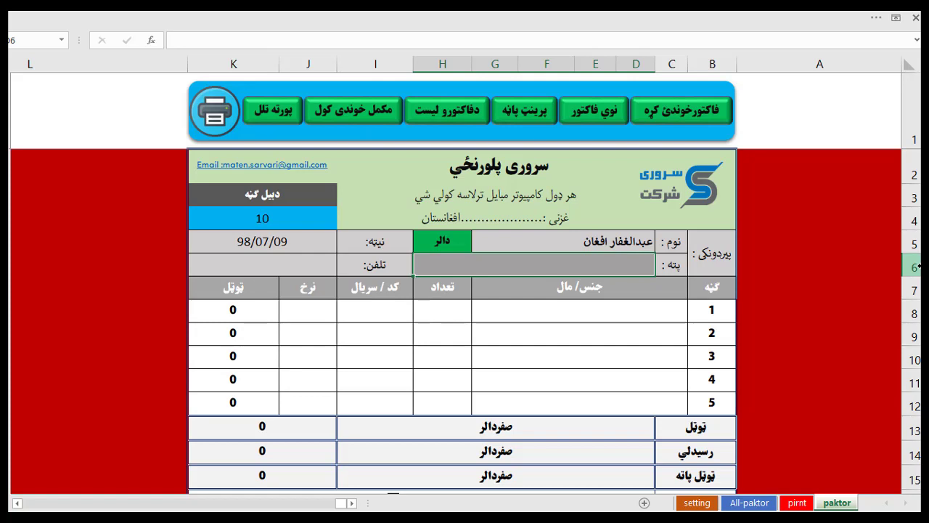
# Fill in the customer's address and phone number in row 6.
pyautogui.write('غزنی افغا')
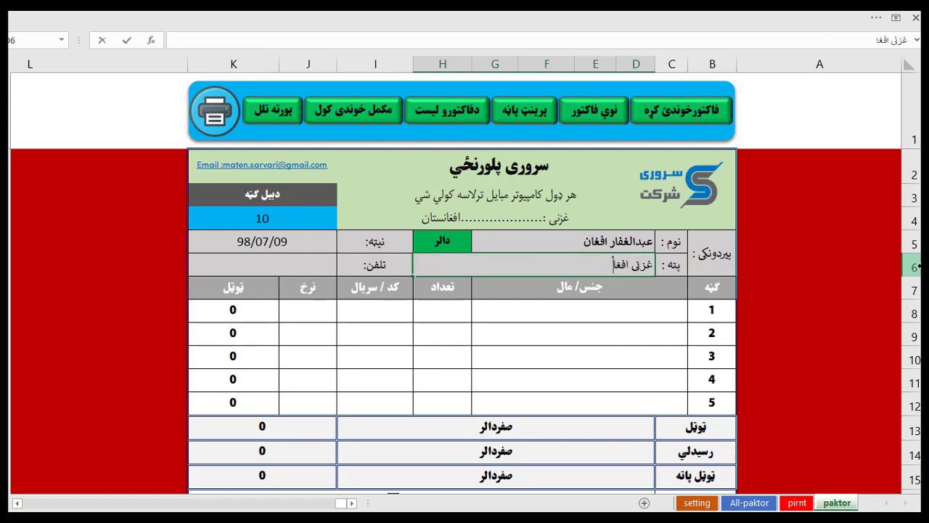
pyautogui.write('نستان...........')
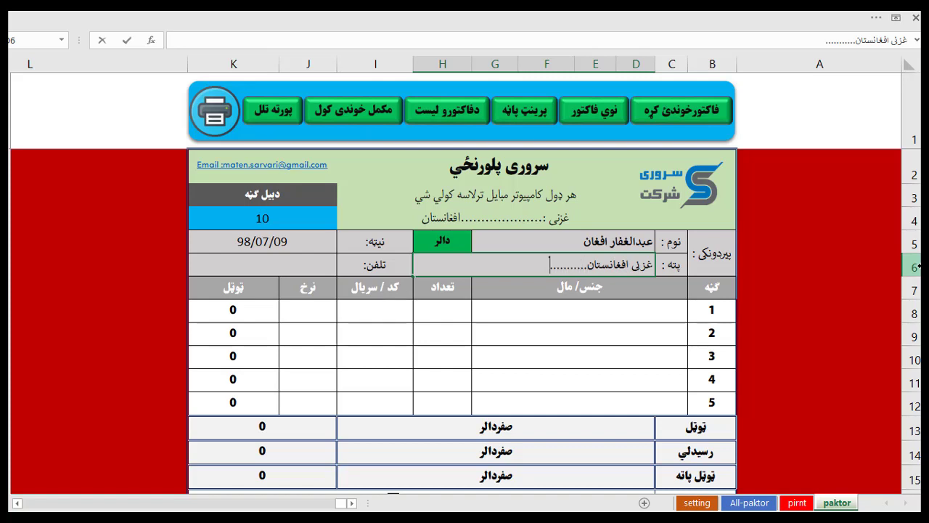
pyautogui.press('Tab')
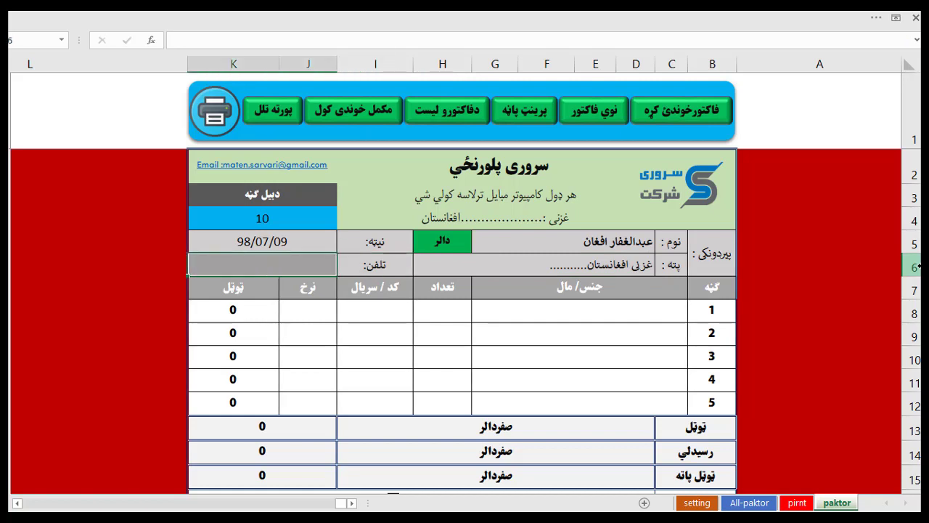
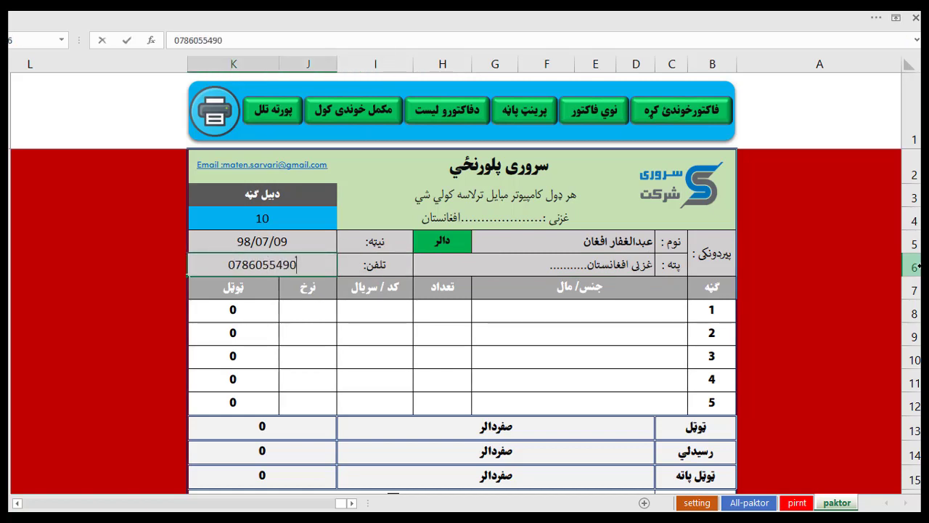
pyautogui.press('Up')
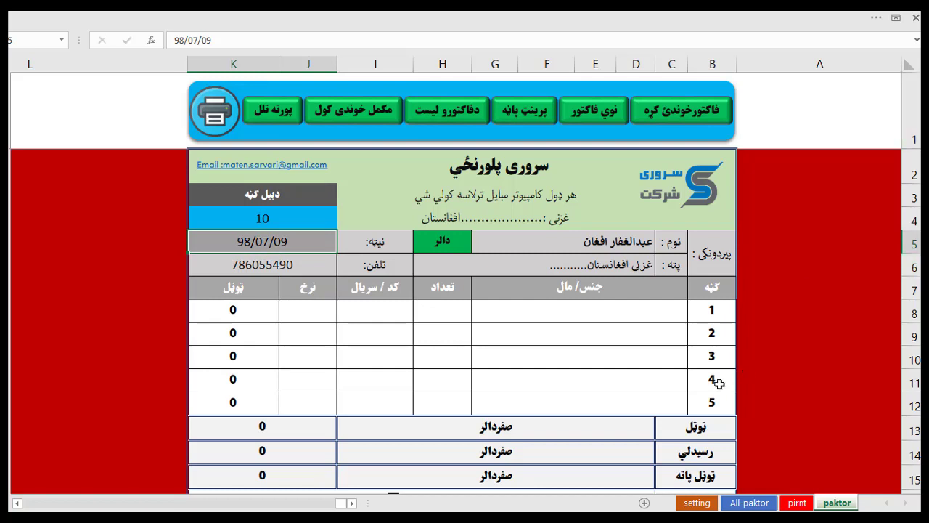
pyautogui.click(385, 331)
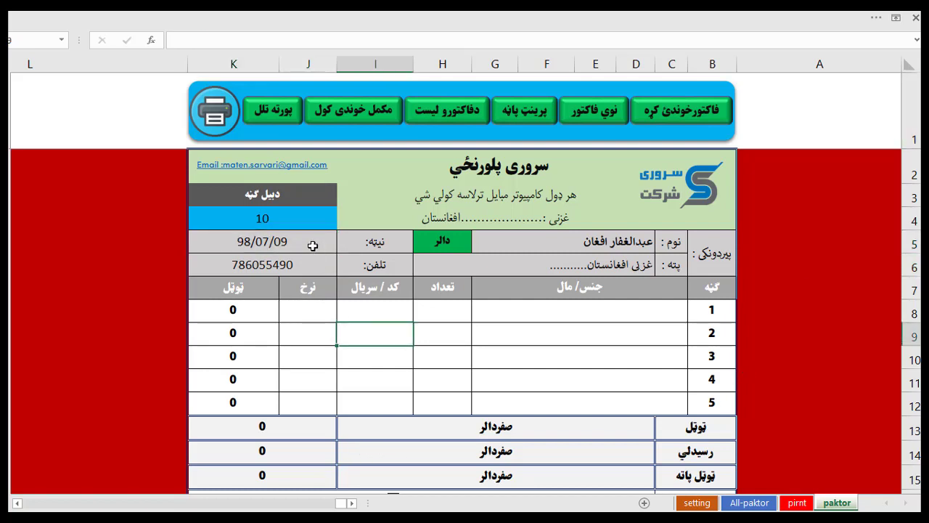
pyautogui.click(313, 245)
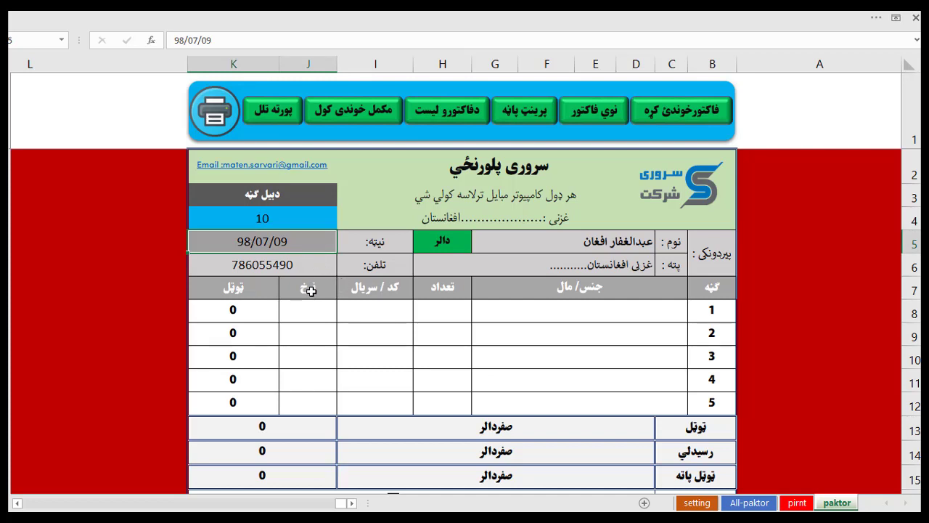
pyautogui.click(311, 311)
pyautogui.click(296, 243)
pyautogui.click(314, 333)
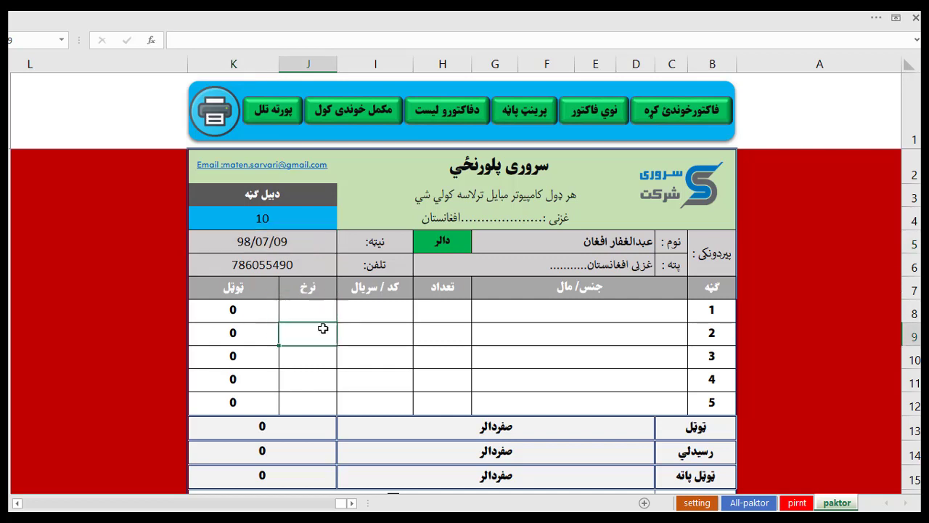
pyautogui.click(295, 245)
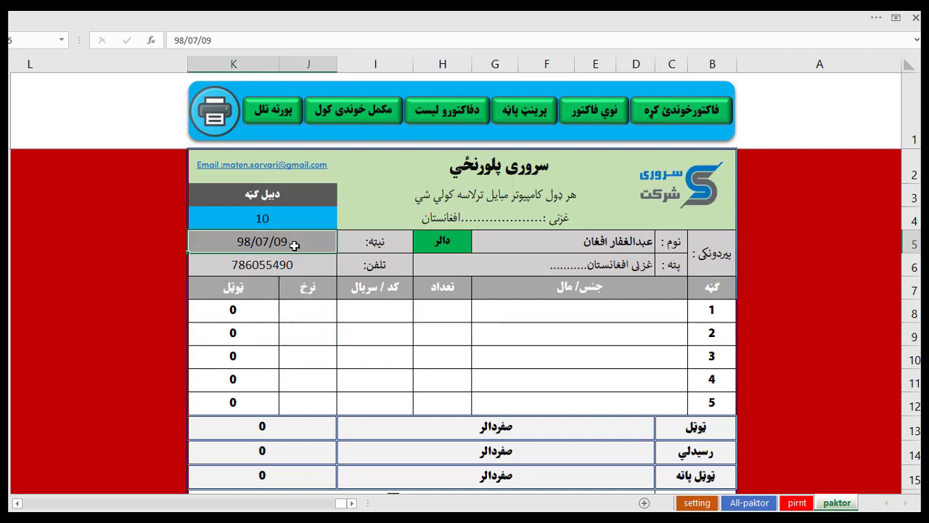
pyautogui.click(376, 307)
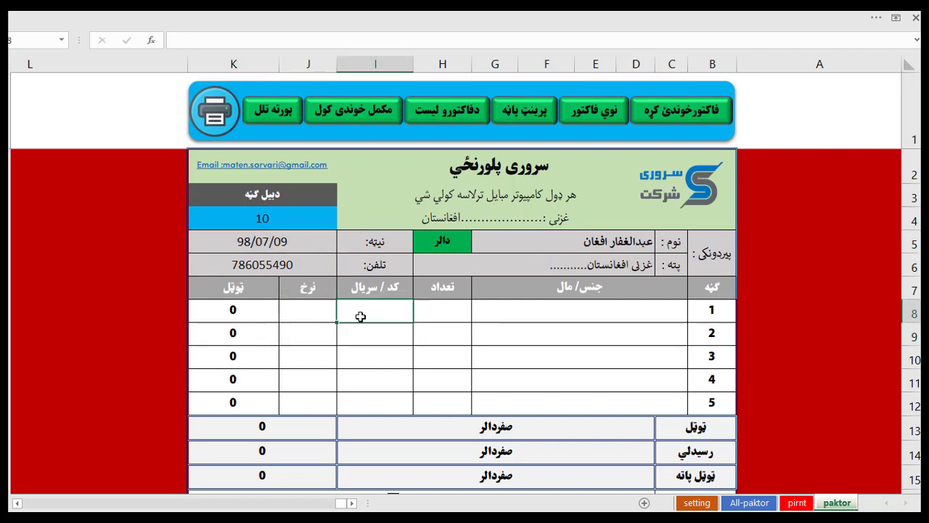
pyautogui.click(450, 244)
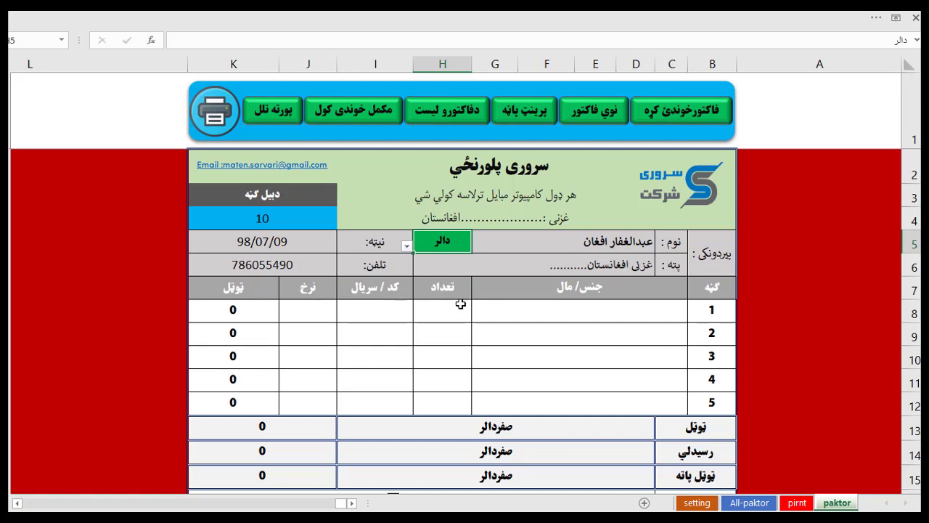
pyautogui.click(627, 312)
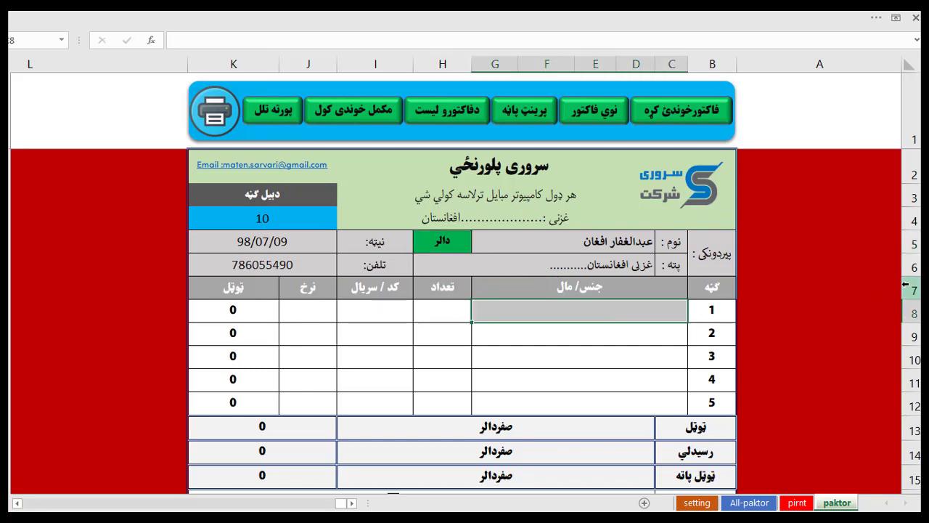
# Enter line 1 as بسکویت زرویتا, quantity 50, code 45405, rate 450.
pyautogui.write('بسکویت')
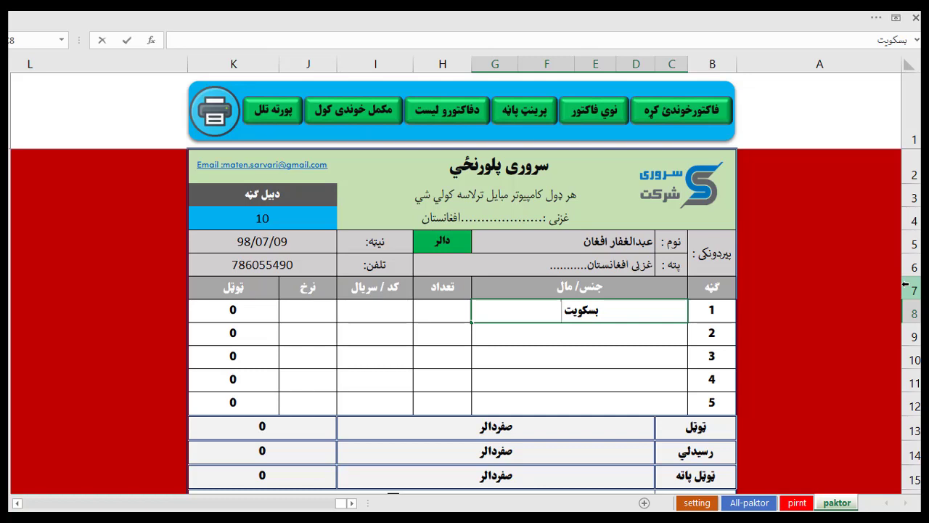
pyautogui.write('زرویت')
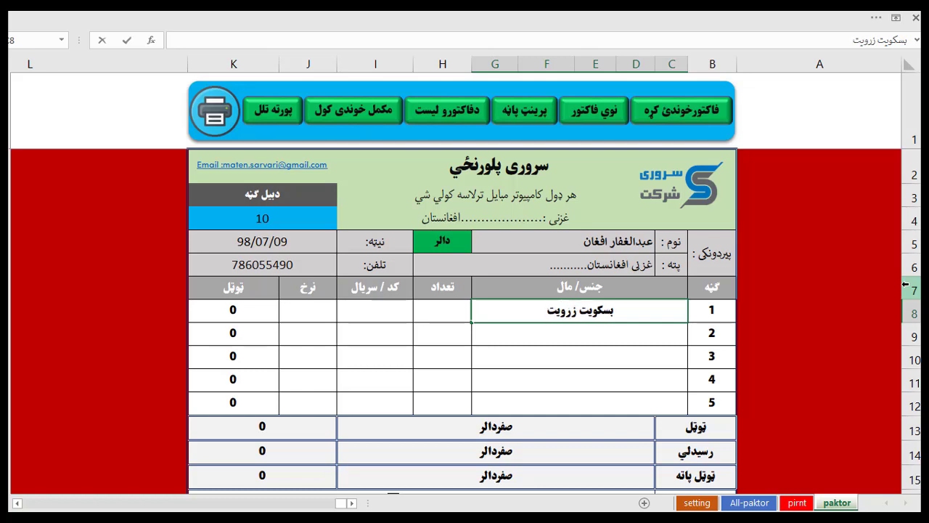
pyautogui.write('ا')
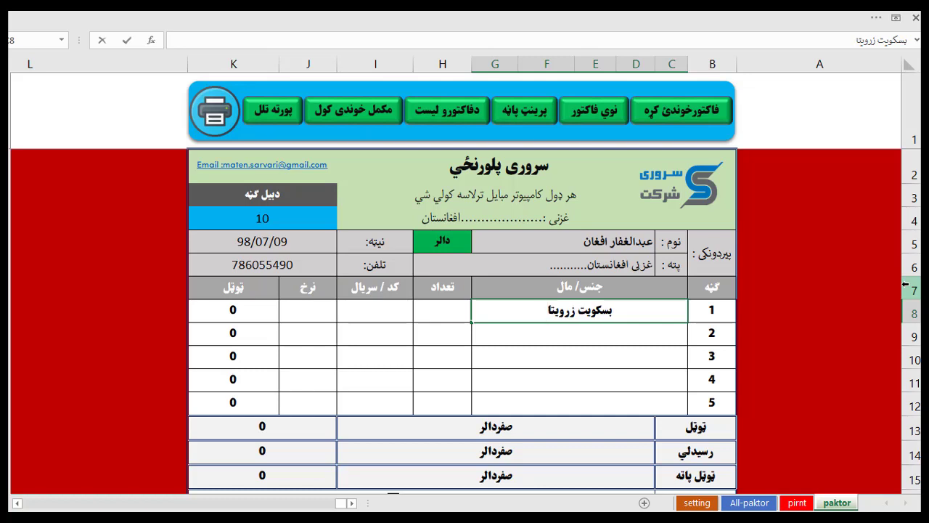
pyautogui.press('Tab')
pyautogui.write('50')
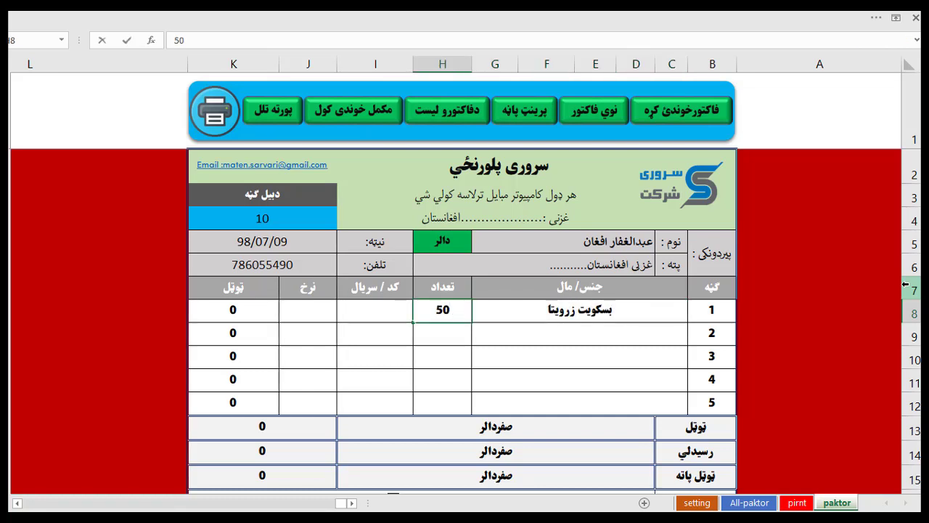
pyautogui.press('Tab')
pyautogui.write('45405')
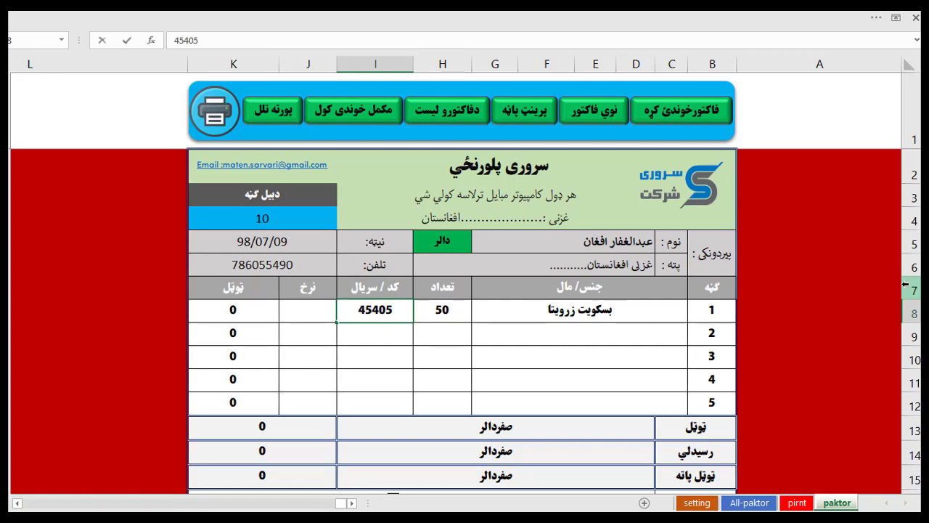
pyautogui.press('Tab')
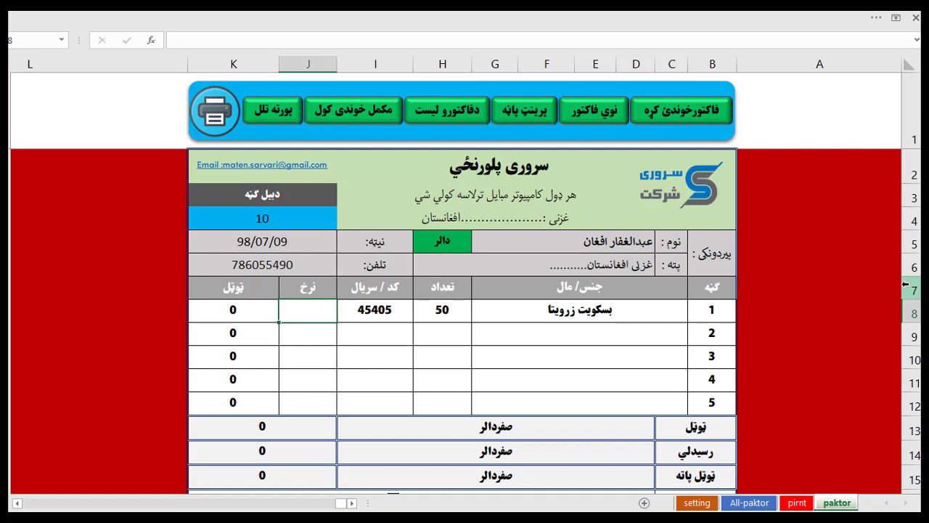
pyautogui.write('450')
pyautogui.press('Return')
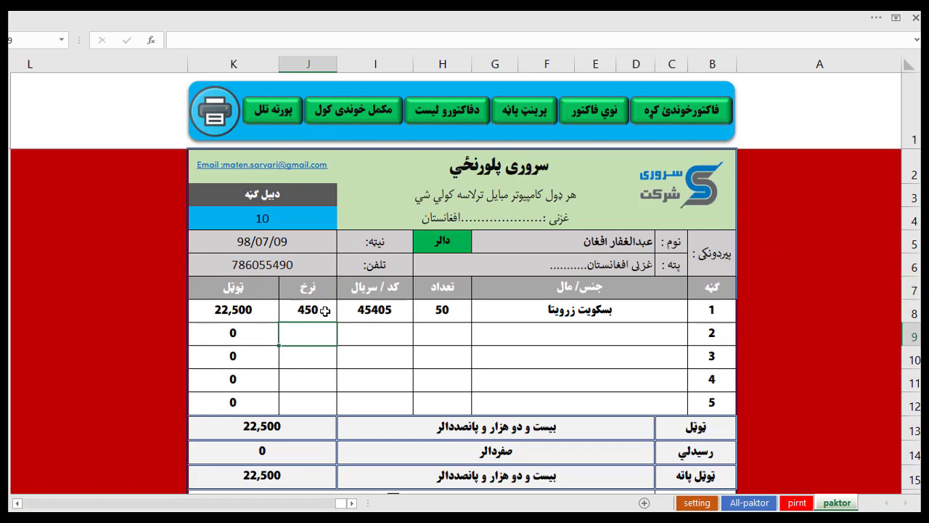
pyautogui.click(246, 310)
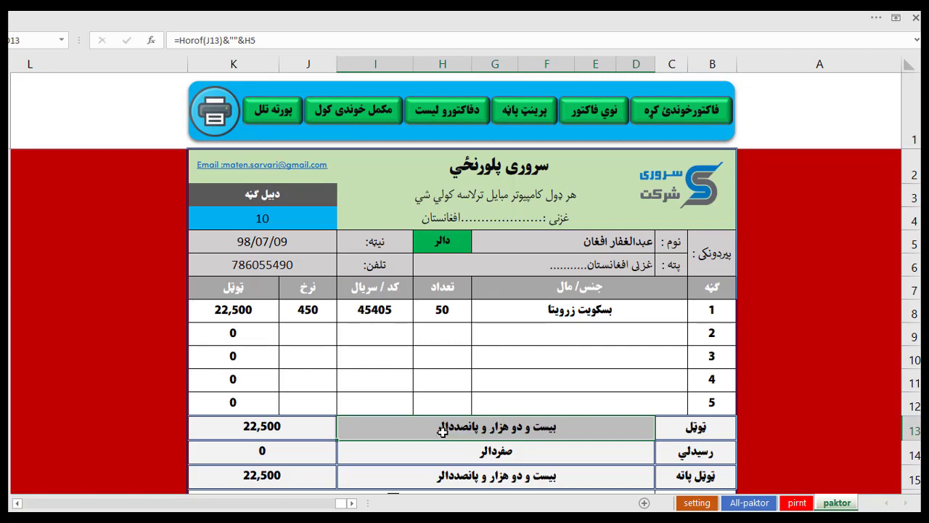
# Enter line 2 as رانی, quantity 40, code 4444, rate 1,200 (48,000).
pyautogui.click(653, 336)
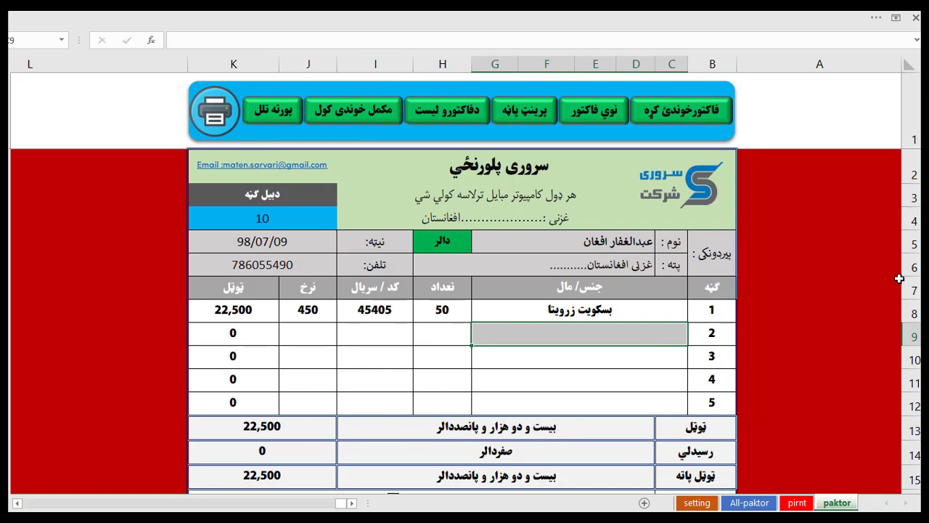
pyautogui.write('رانی')
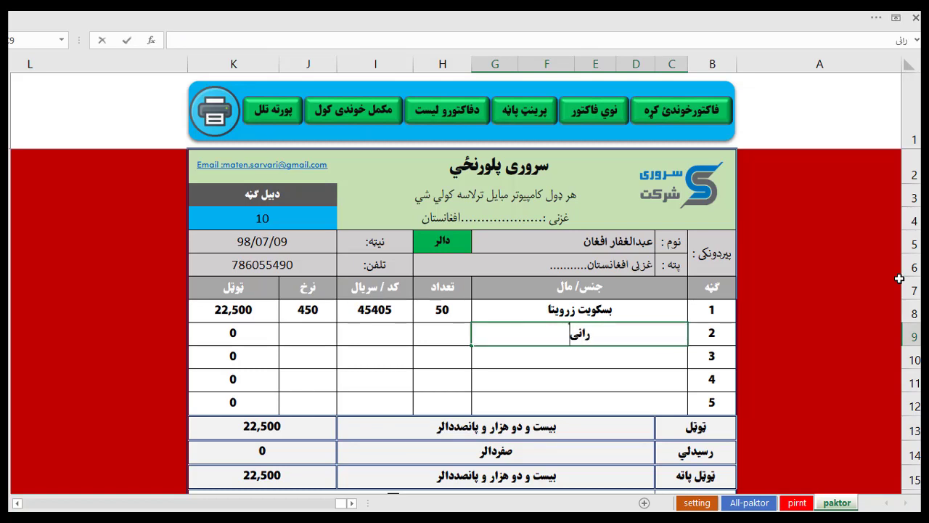
pyautogui.press('Tab')
pyautogui.write('40')
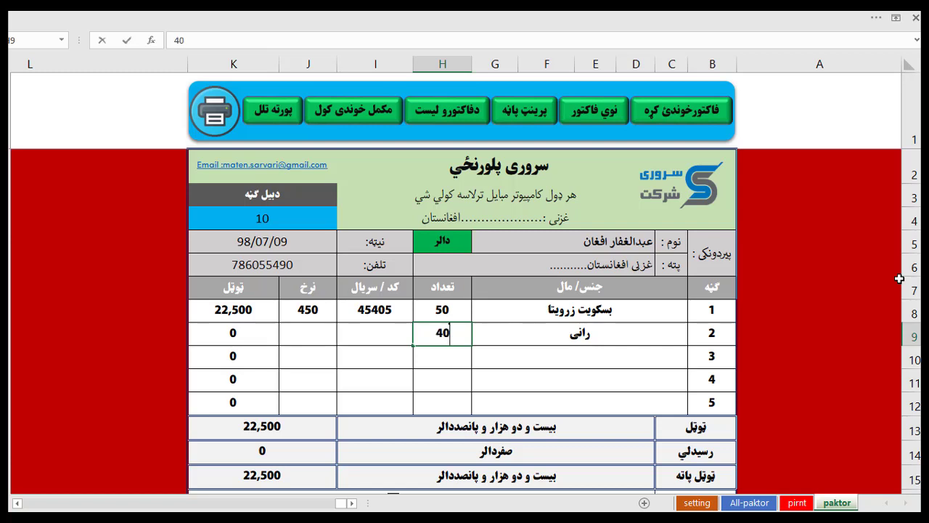
pyautogui.press('Tab')
pyautogui.write('4444')
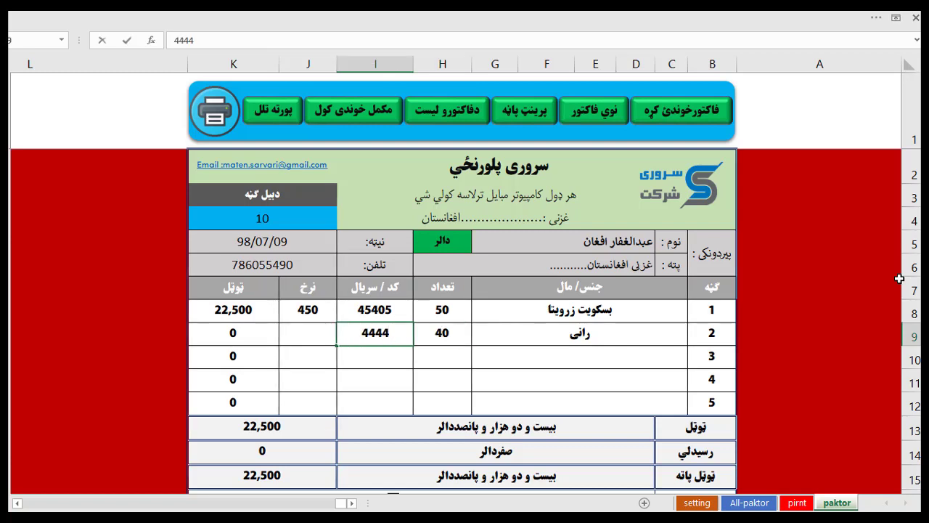
pyautogui.press('Tab')
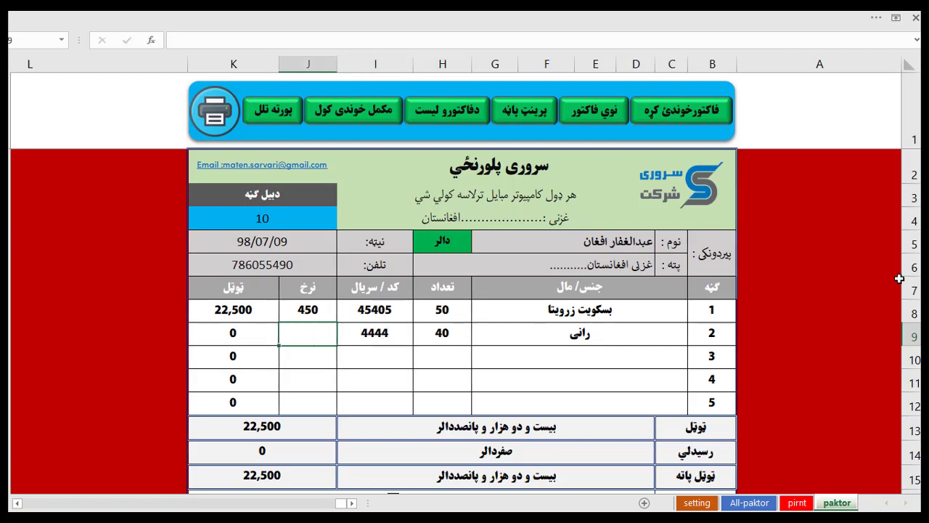
pyautogui.write('1200')
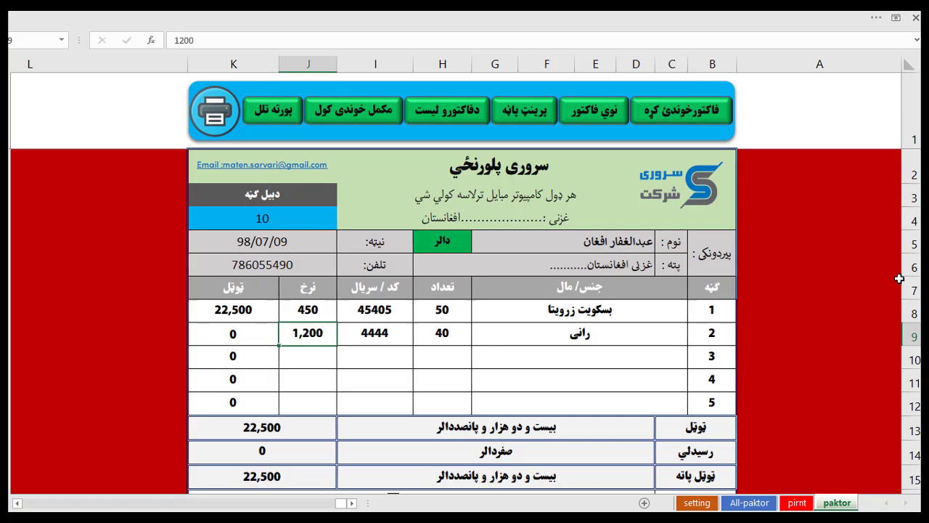
pyautogui.press('Tab')
pyautogui.press('Down')
pyautogui.press('Down')
pyautogui.press('Down')
pyautogui.press('Down')
pyautogui.press('Down')
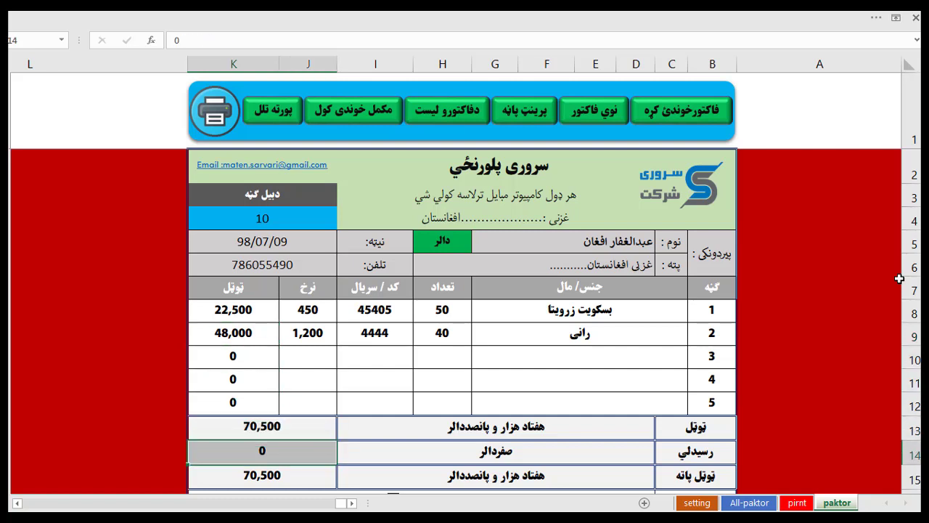
pyautogui.press('Up')
pyautogui.press('Up')
pyautogui.press('Up')
pyautogui.press('Up')
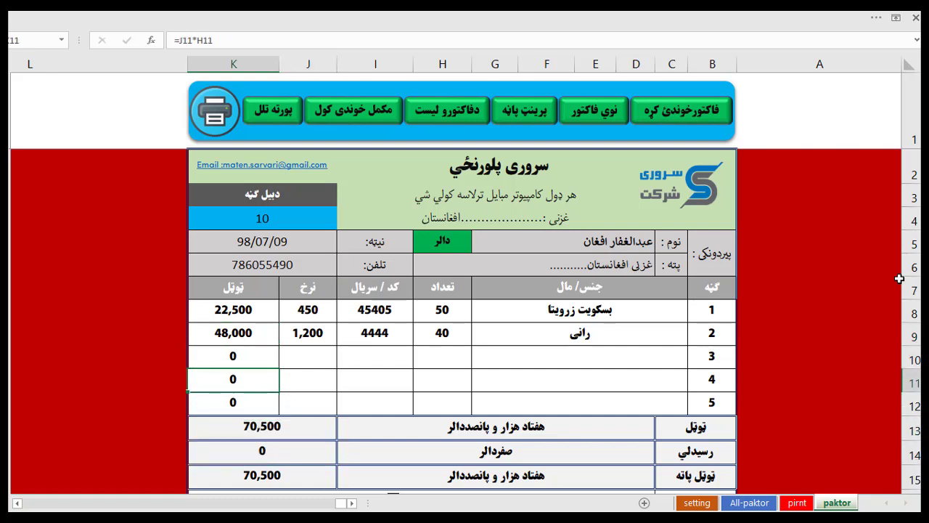
pyautogui.press('Right')
pyautogui.press('Right')
pyautogui.press('Right')
pyautogui.press('Right')
pyautogui.press('Right')
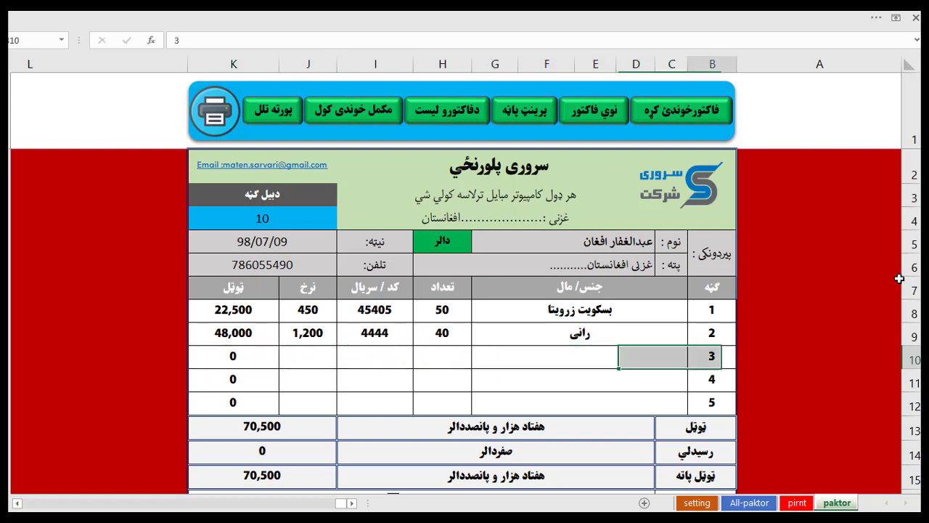
# Enter line 3 as چاکلیت, quantity 30, code 44445, rate 850.
pyautogui.press('Left')
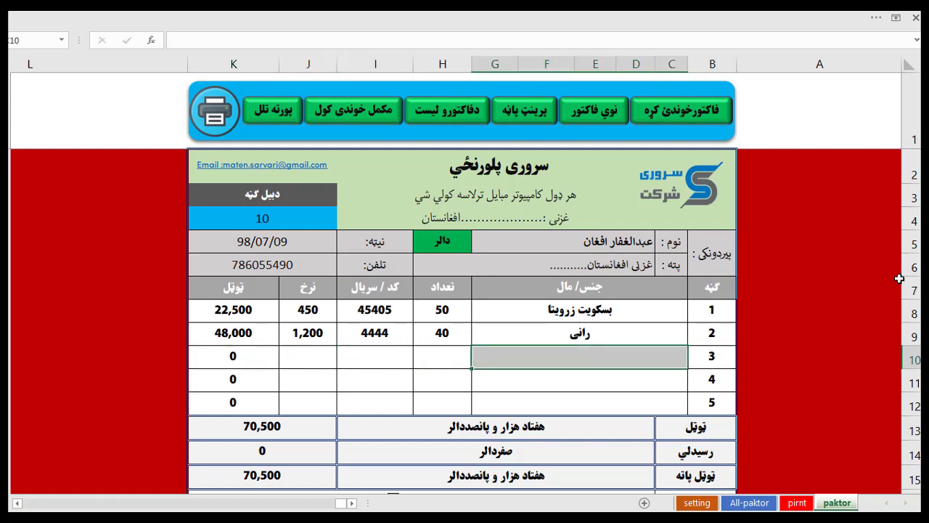
pyautogui.write('چا')
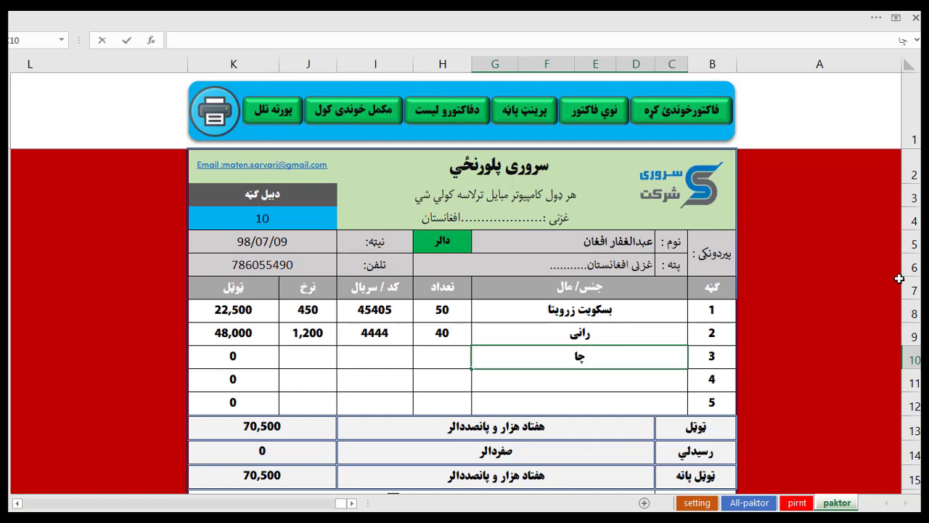
pyautogui.write('کلیت')
pyautogui.press('Tab')
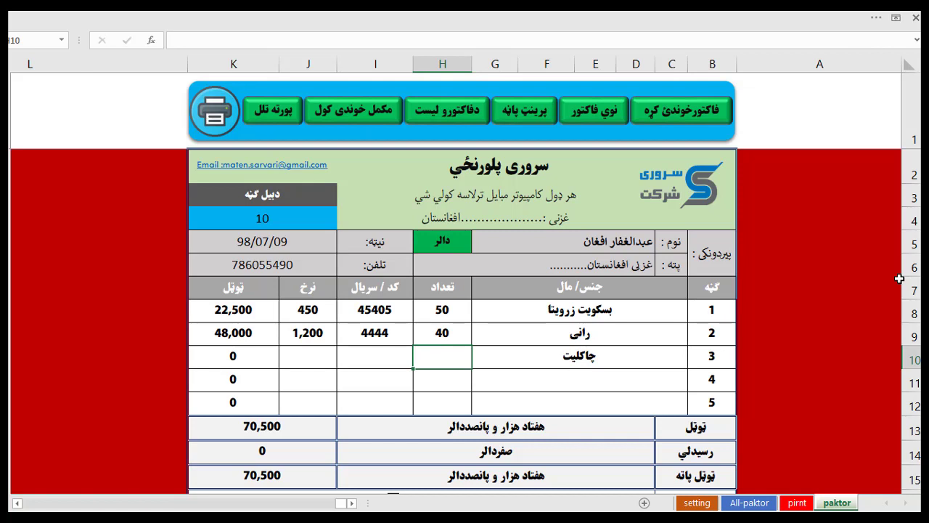
pyautogui.write('30')
pyautogui.press('Tab')
pyautogui.write('44445')
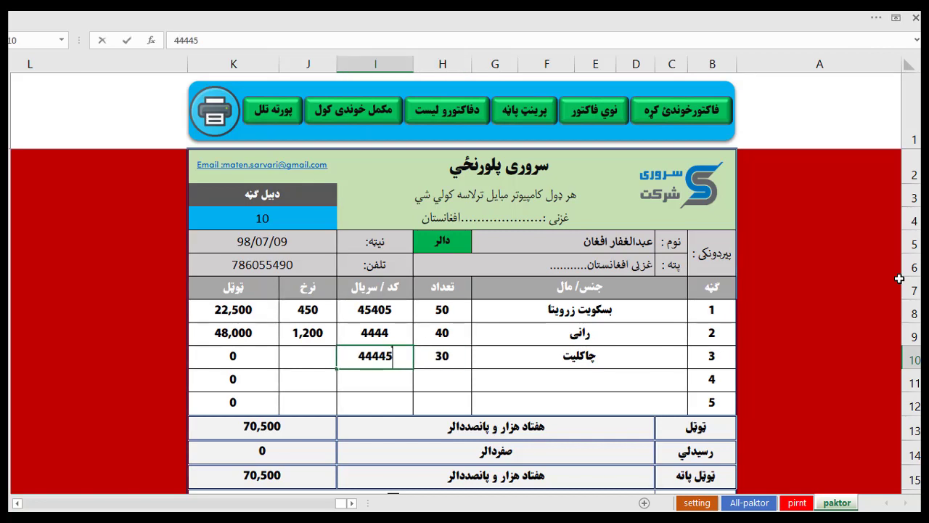
pyautogui.press('Tab')
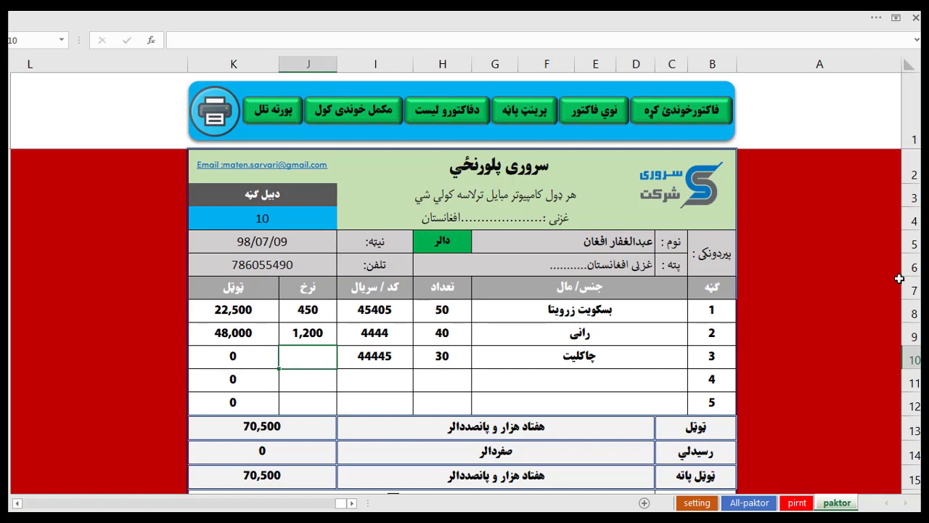
pyautogui.write('850')
pyautogui.press('Tab')
# Enter line 4 as مکارونی, quantity 20, code 88874, rate 950.
pyautogui.press('Right')
pyautogui.press('Right')
pyautogui.press('Right')
pyautogui.press('Right')
pyautogui.press('Down')
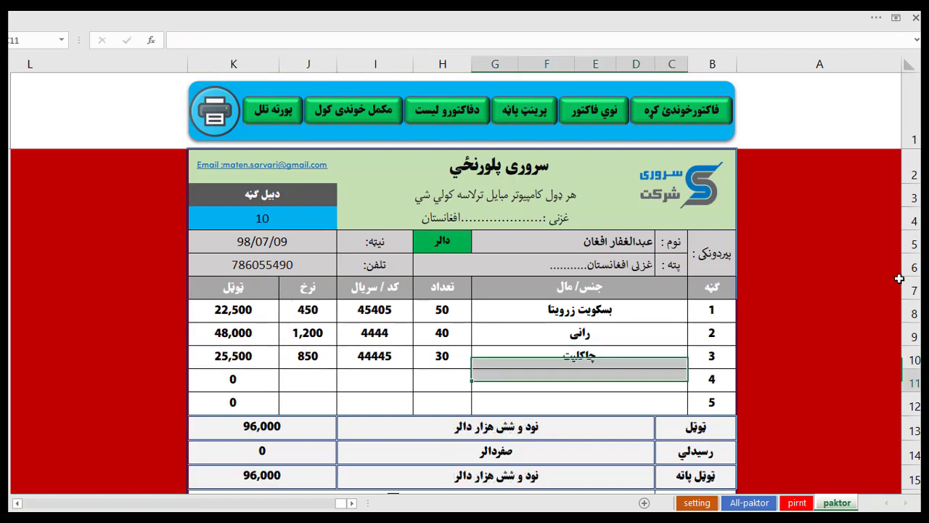
pyautogui.write('مکارونی')
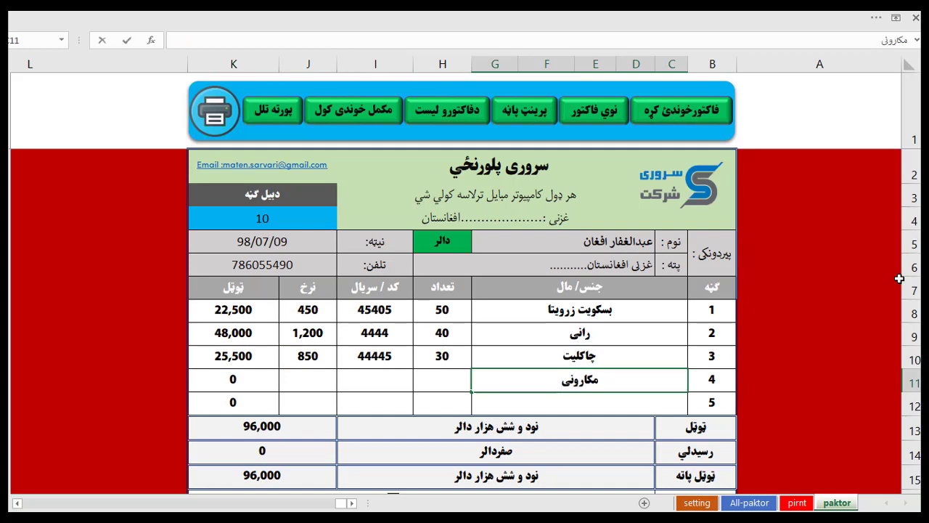
pyautogui.press('Tab')
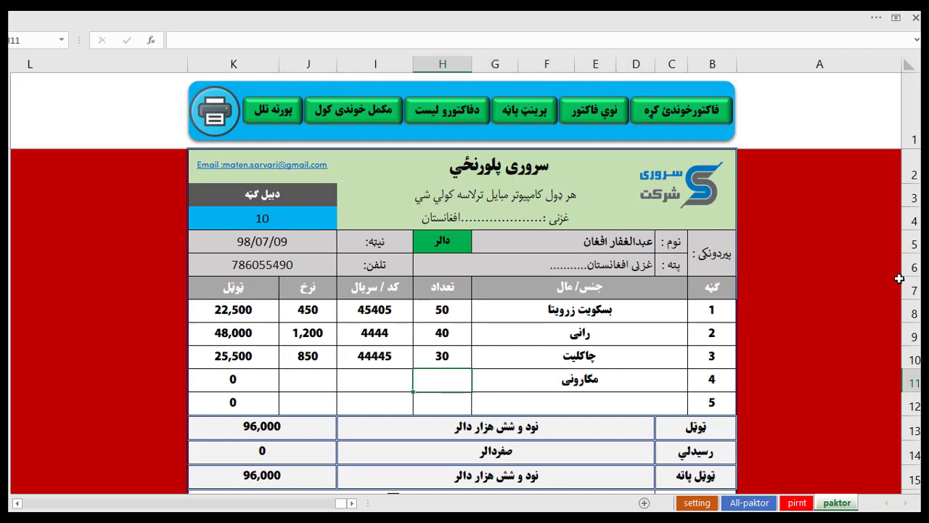
pyautogui.write('20')
pyautogui.press('Tab')
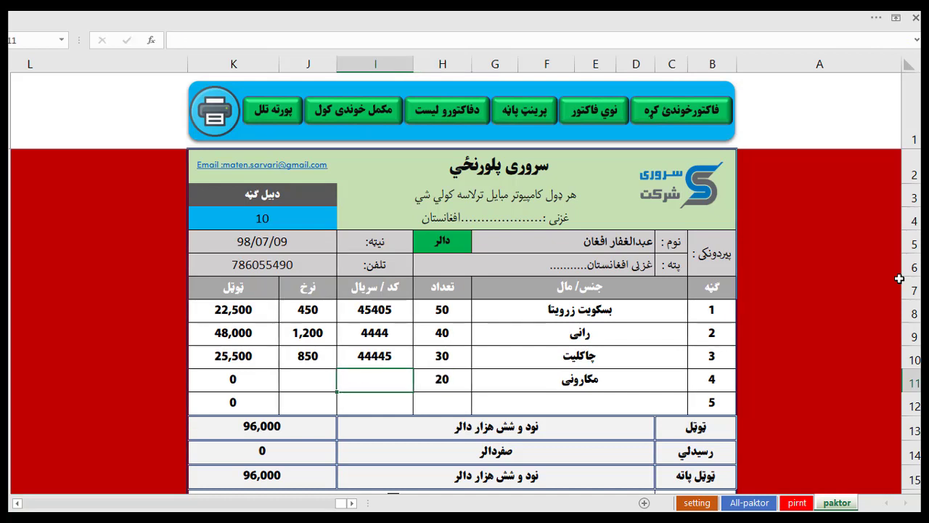
pyautogui.write('88874')
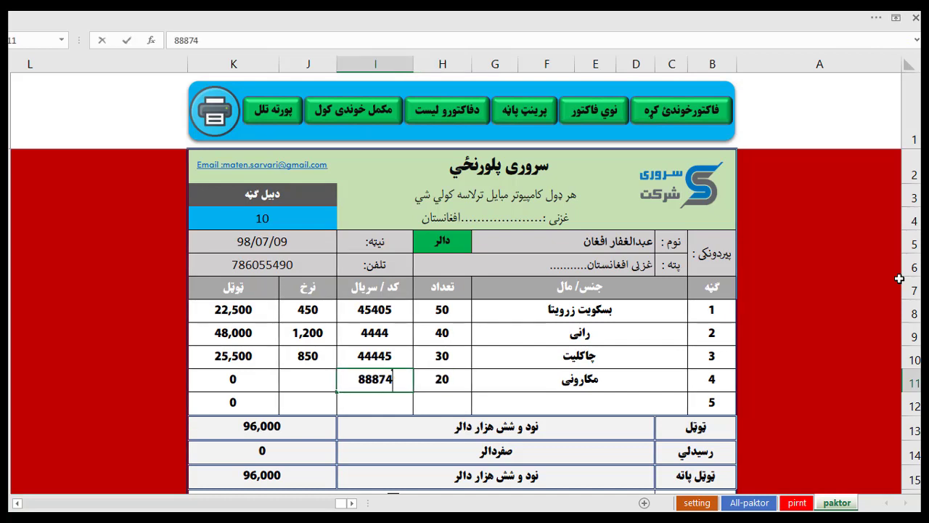
pyautogui.press('Tab')
pyautogui.write('950')
pyautogui.hotkey('shift', 'Tab')
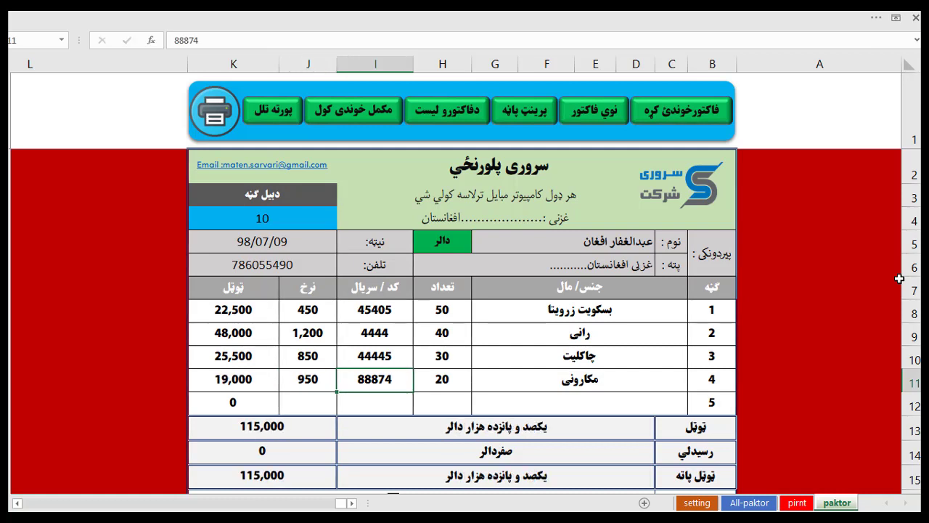
pyautogui.hotkey('shift', 'Tab')
pyautogui.hotkey('shift', 'Tab')
pyautogui.press('Return')
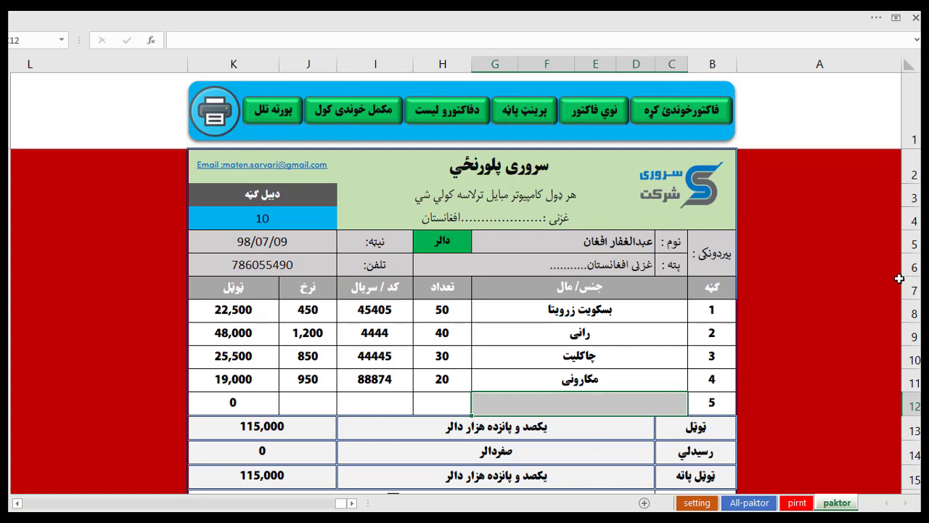
# Enter line 5 as بوره, quantity 10, code 888885, rate 450, then check the amount-in-words row.
pyautogui.write('بوره')
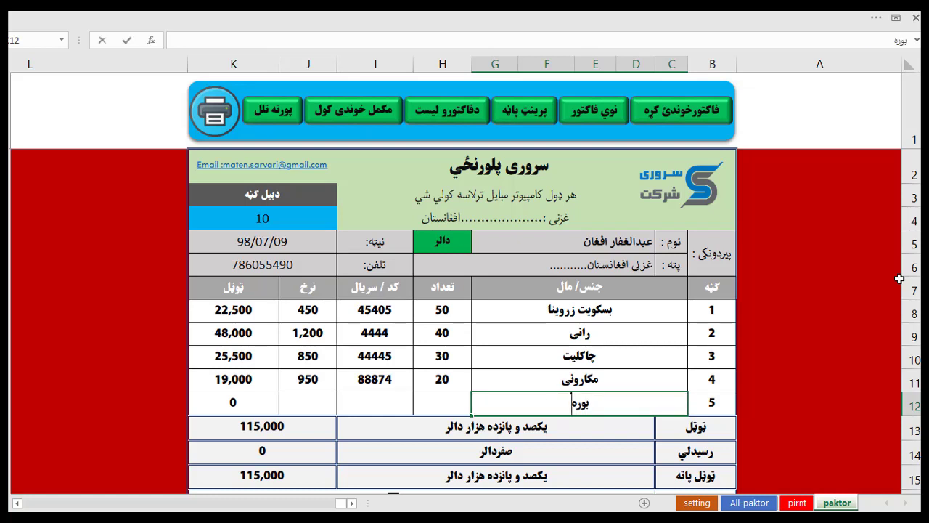
pyautogui.press('Tab')
pyautogui.write('10')
pyautogui.press('Tab')
pyautogui.write('888885')
pyautogui.press('Tab')
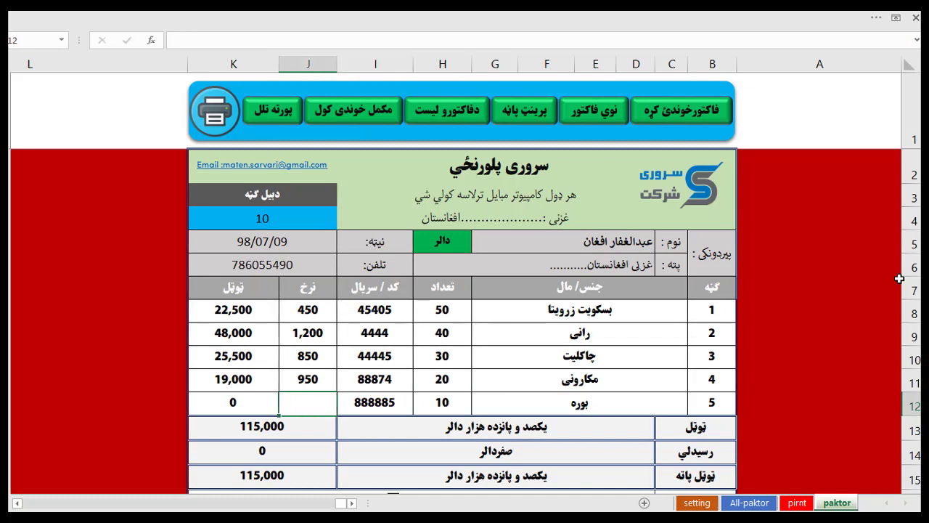
pyautogui.write('450')
pyautogui.hotkey('shift', 'Tab')
pyautogui.press('Return')
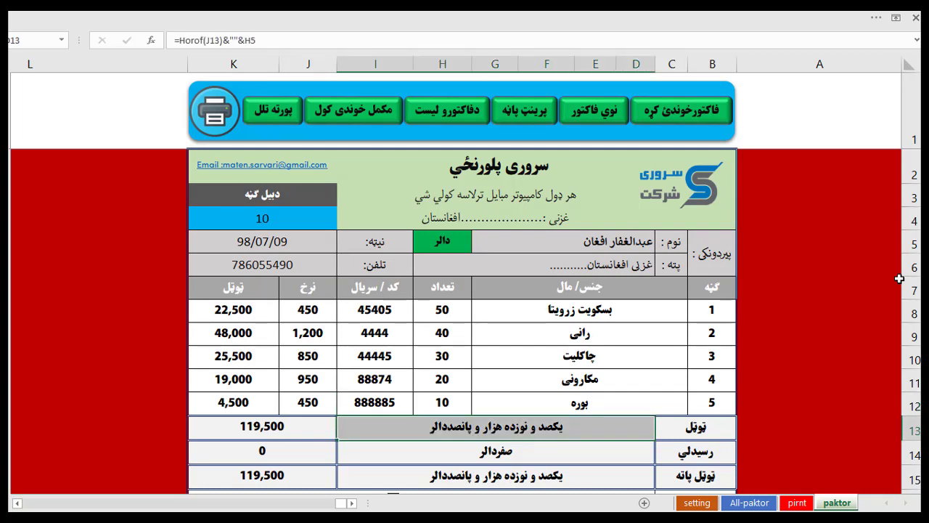
pyautogui.press('Up')
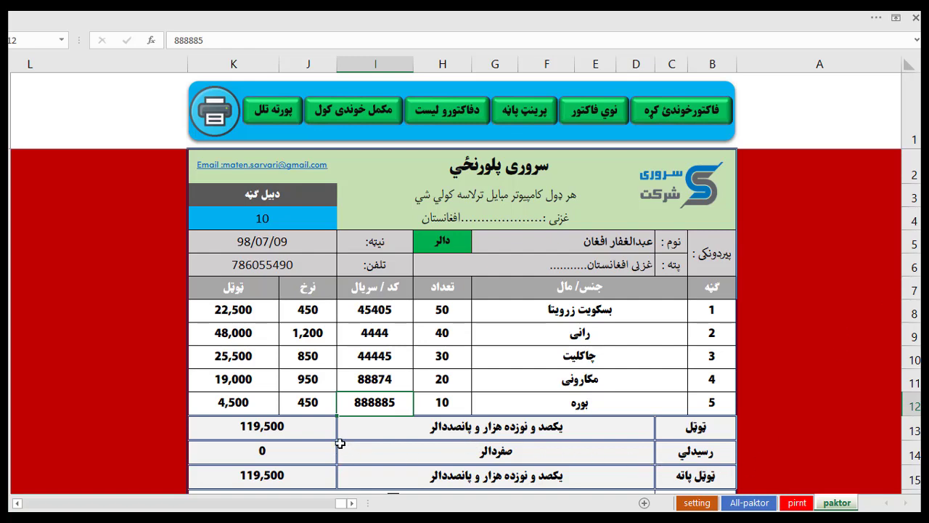
pyautogui.click(300, 451)
pyautogui.scroll(-1, 300, 451)
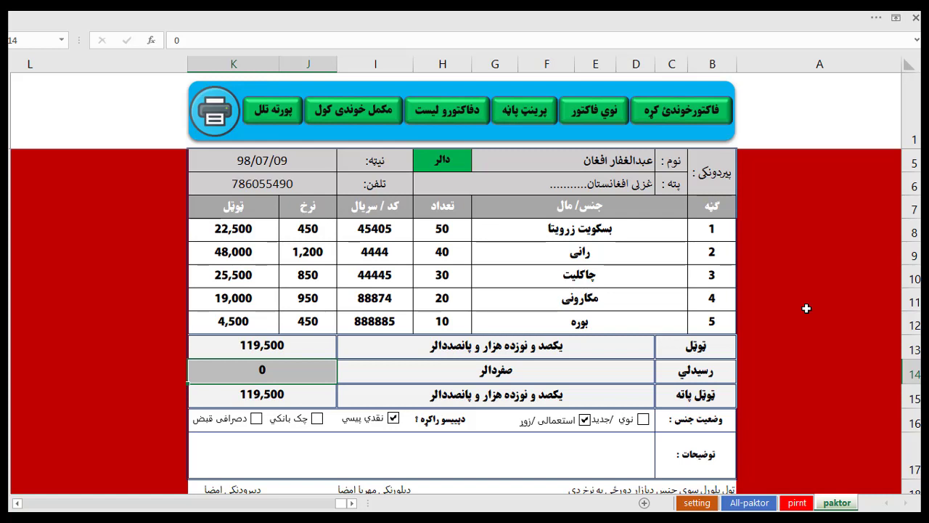
pyautogui.write('19500')
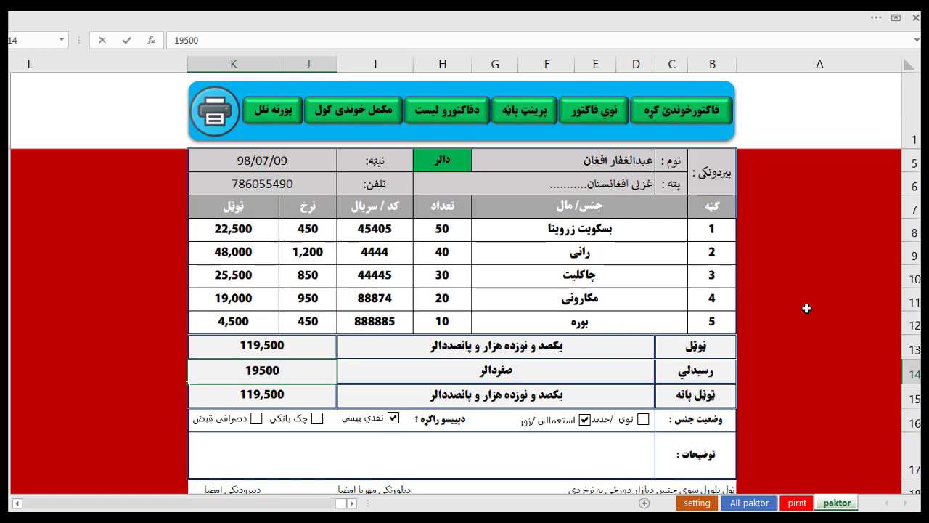
pyautogui.press('Return')
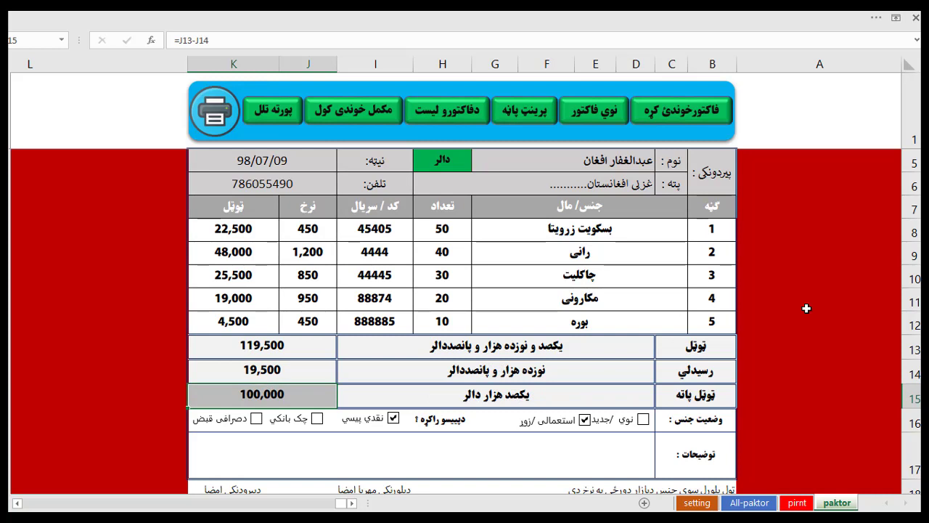
pyautogui.press('Up')
pyautogui.press('Up')
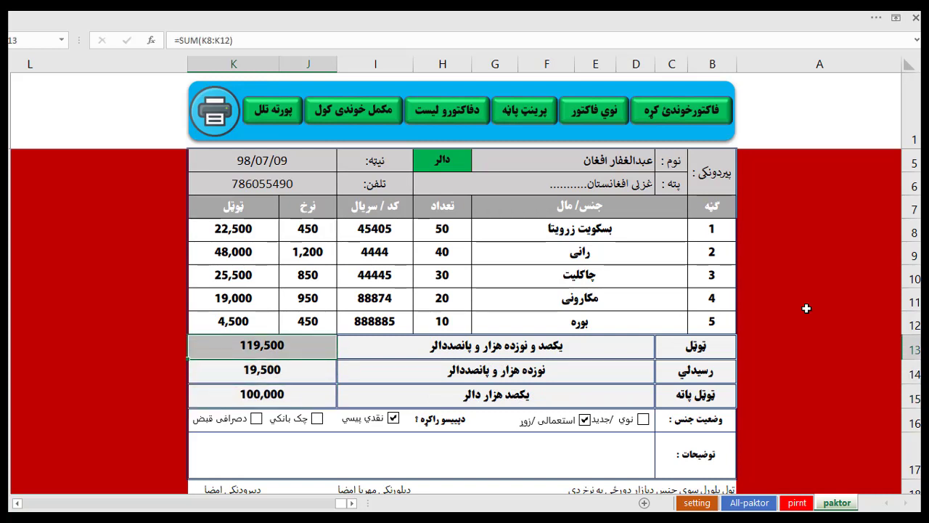
pyautogui.press('Down')
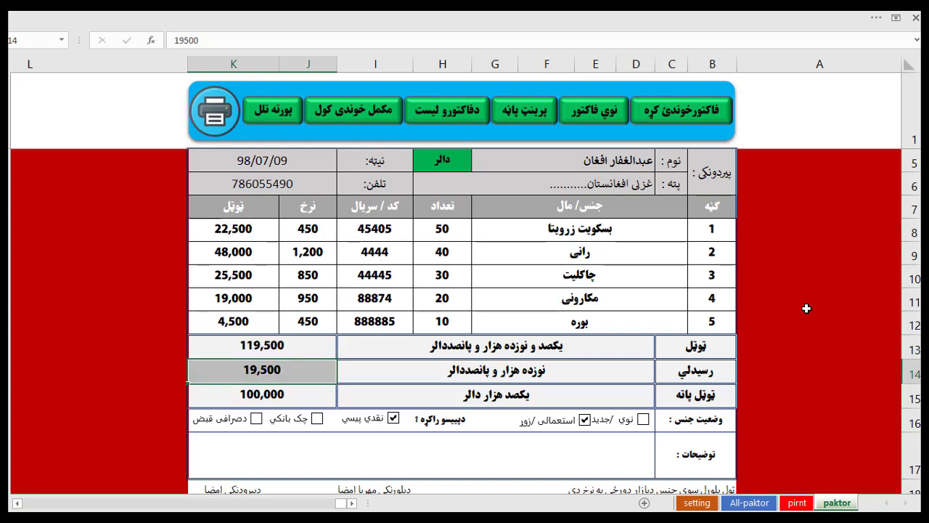
pyautogui.press('Right')
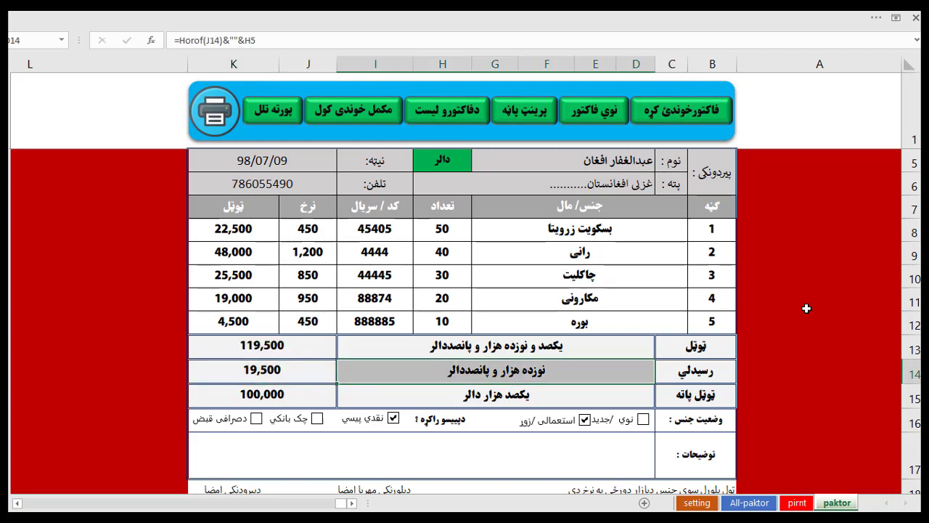
pyautogui.press('Down')
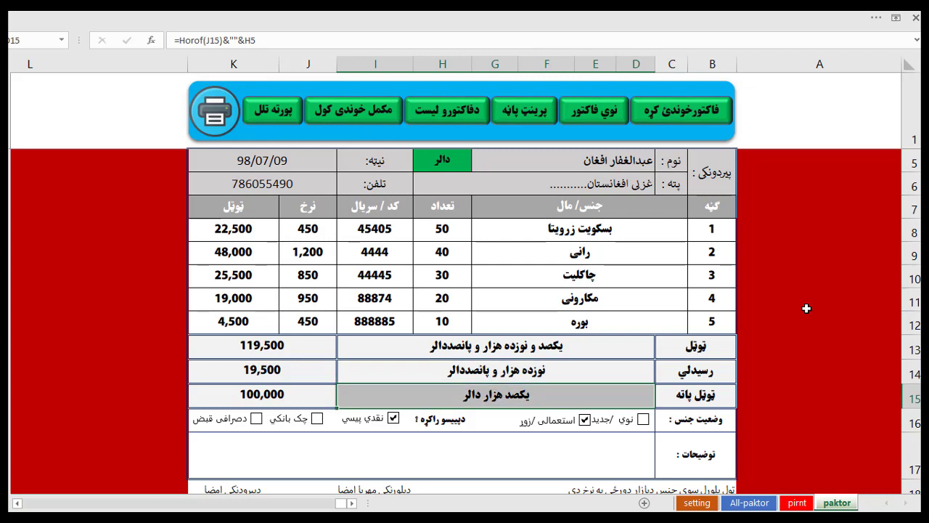
pyautogui.press('Left')
pyautogui.press('Up')
pyautogui.press('Up')
pyautogui.press('Up')
pyautogui.press('Right')
pyautogui.press('Up')
pyautogui.press('Up')
pyautogui.press('Up')
pyautogui.press('Up')
pyautogui.press('Up')
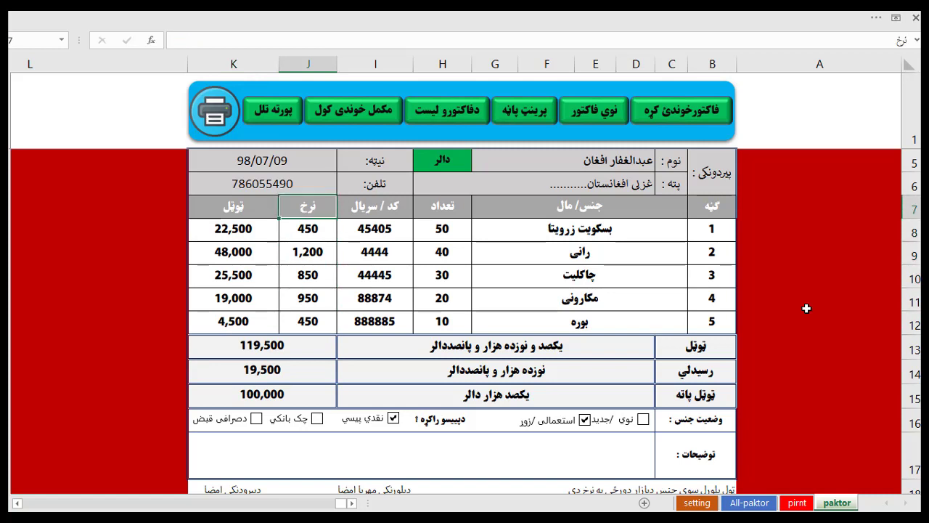
# Set the currency in H5 to افغانی from its dropdown list.
pyautogui.click(436, 166)
pyautogui.click(406, 165)
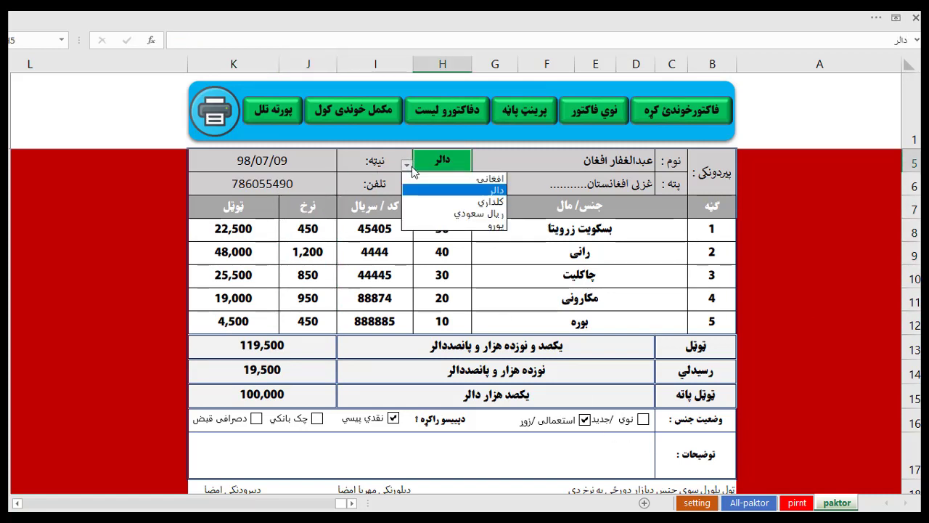
pyautogui.click(428, 183)
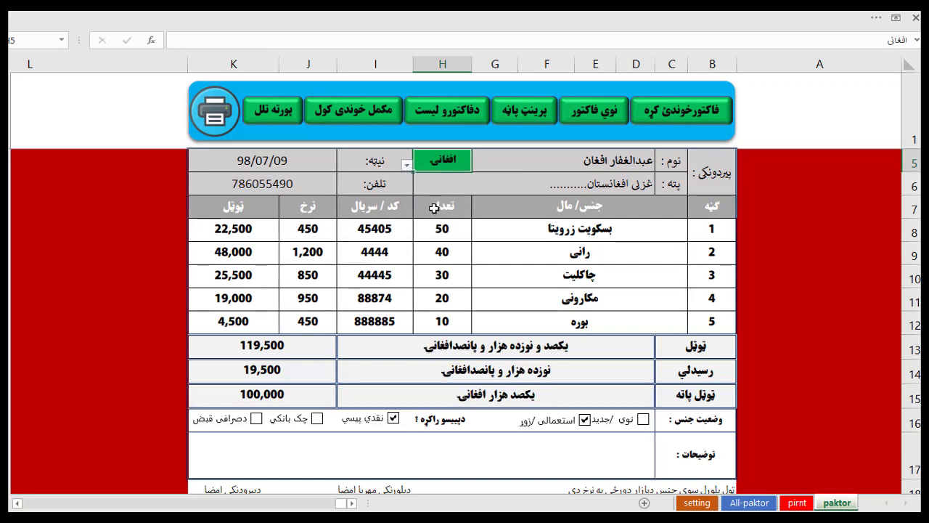
# Inspect the amount-in-words formulas in rows 13–15 and the 100,000 net total formula.
pyautogui.click(555, 351)
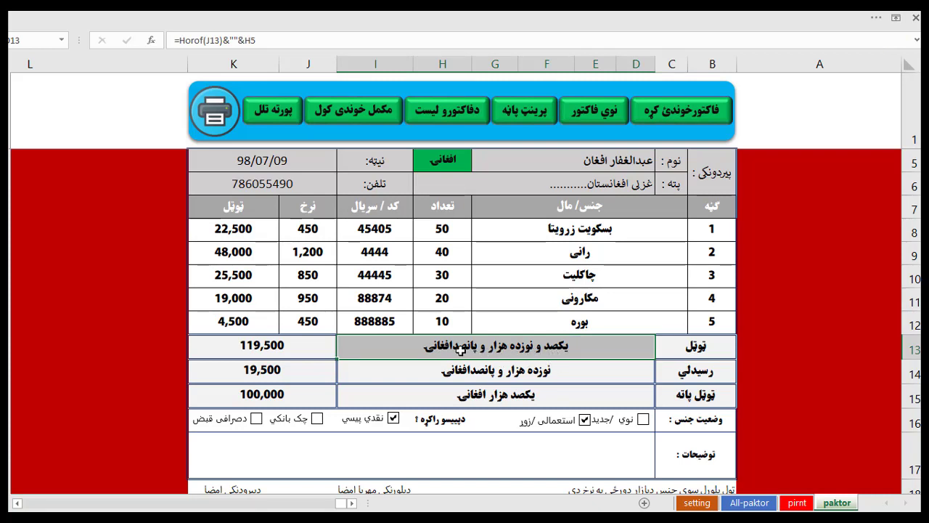
pyautogui.click(485, 375)
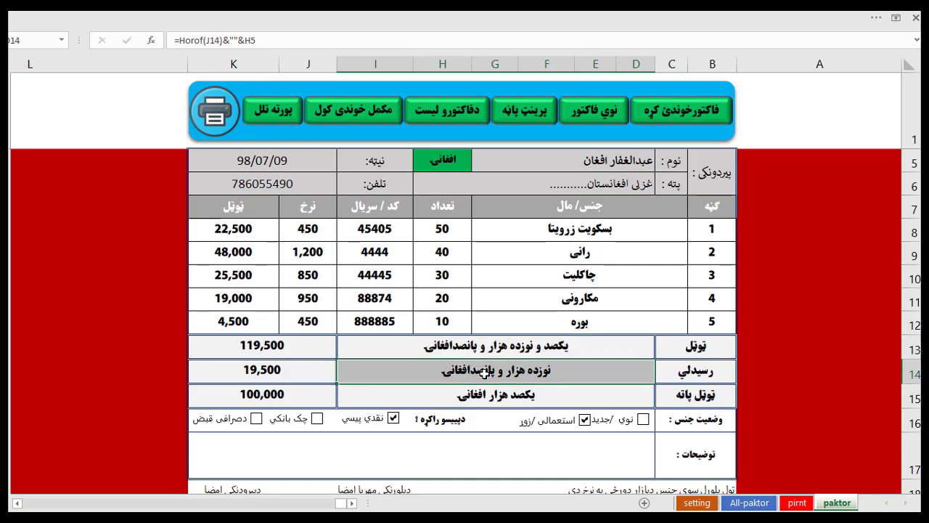
pyautogui.click(507, 401)
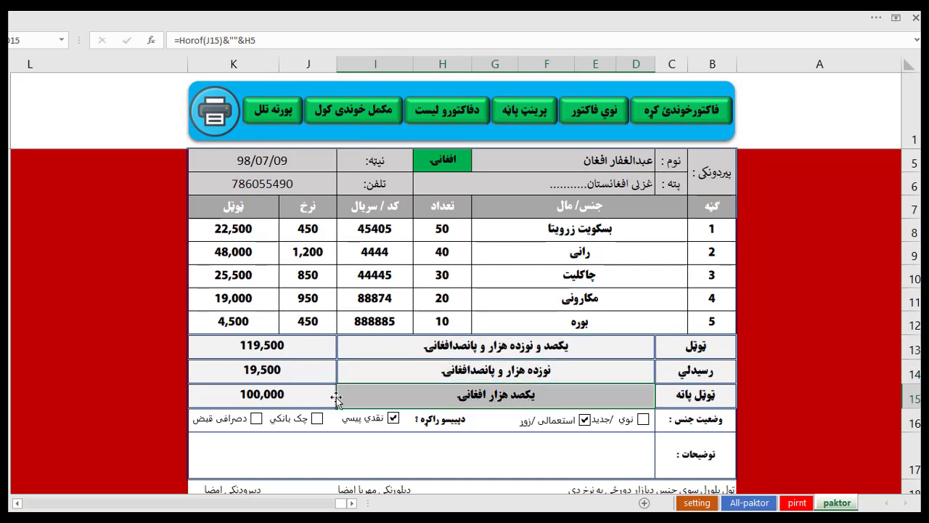
pyautogui.click(285, 402)
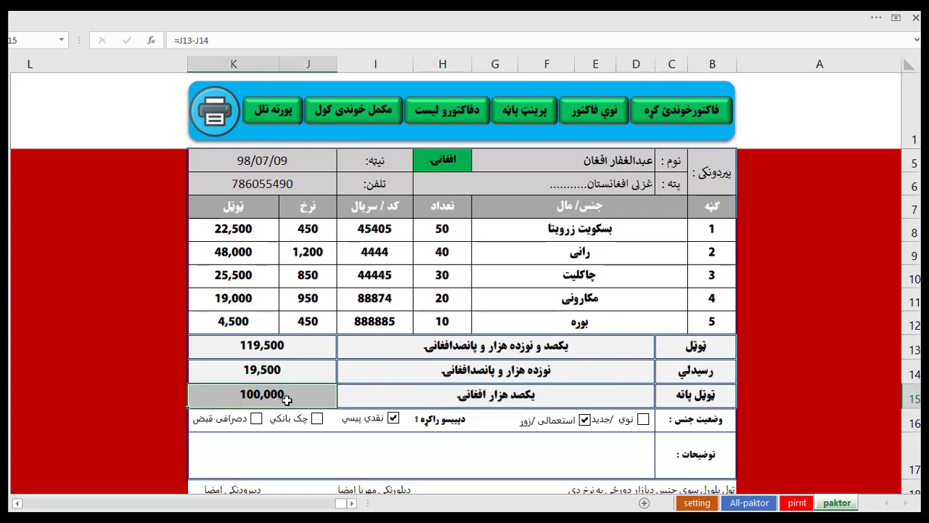
# Try the currencies دالر, کلداري, ریال سعودي and يورو in H5.
pyautogui.click(432, 162)
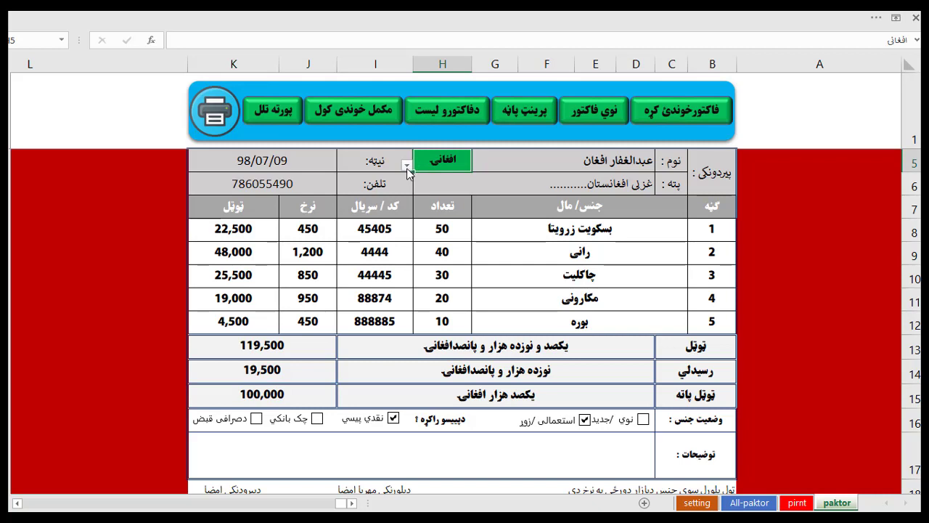
pyautogui.click(408, 167)
pyautogui.click(420, 190)
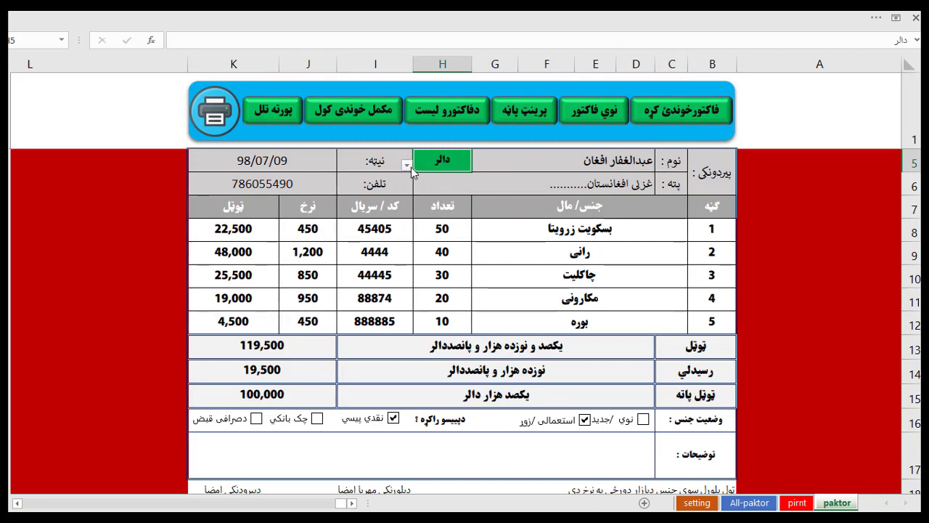
pyautogui.click(408, 166)
pyautogui.click(421, 195)
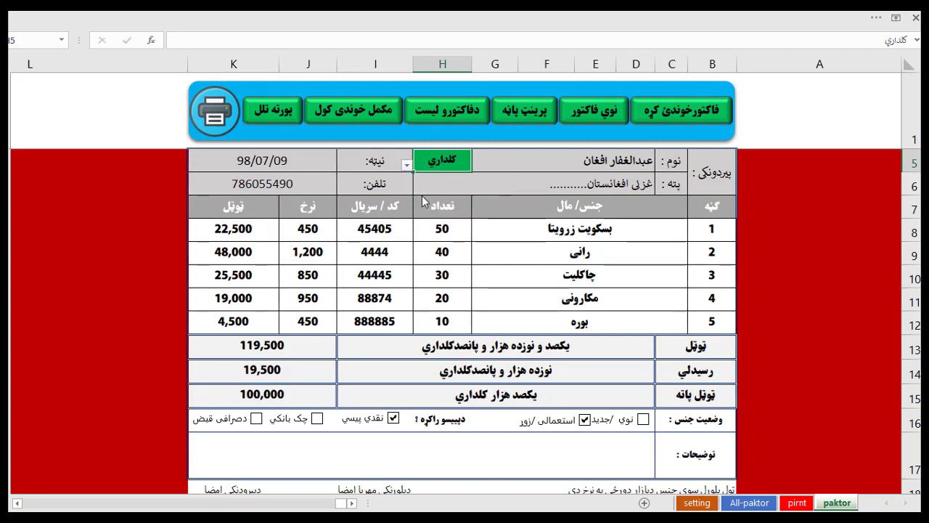
pyautogui.click(408, 167)
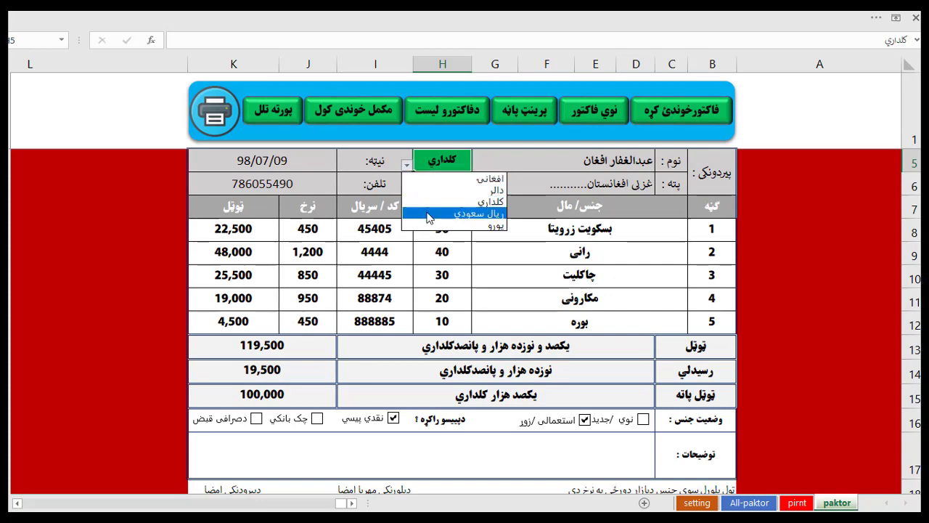
pyautogui.click(427, 217)
pyautogui.click(408, 167)
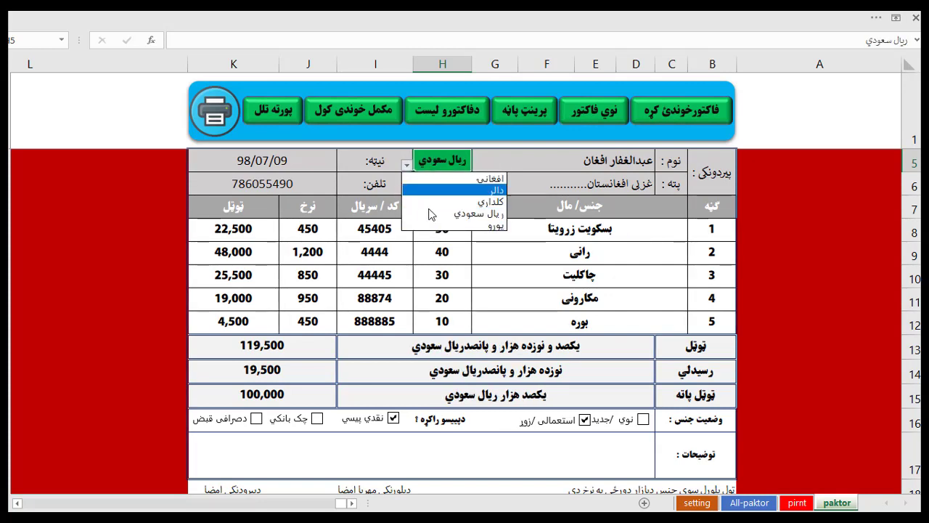
pyautogui.click(432, 225)
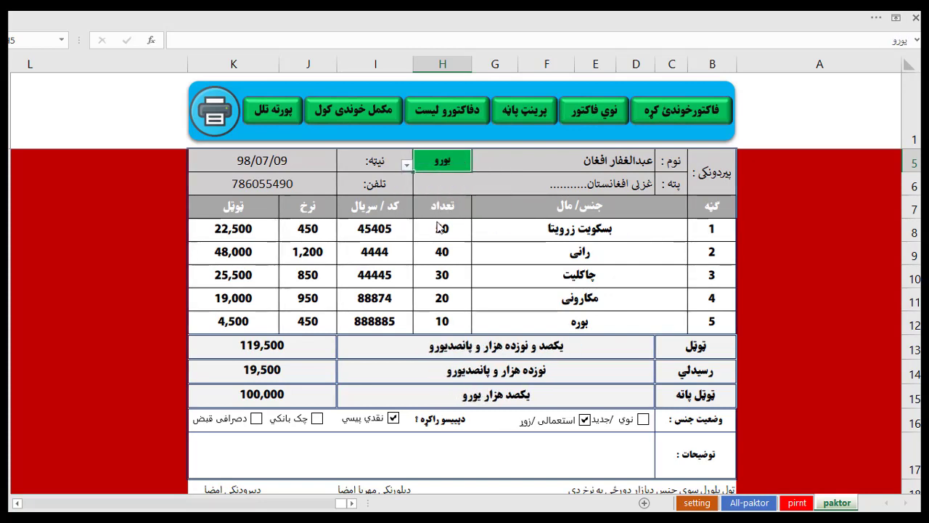
# Return the currency to افغانی and mark the goods as new (نوي) instead of used.
pyautogui.click(408, 166)
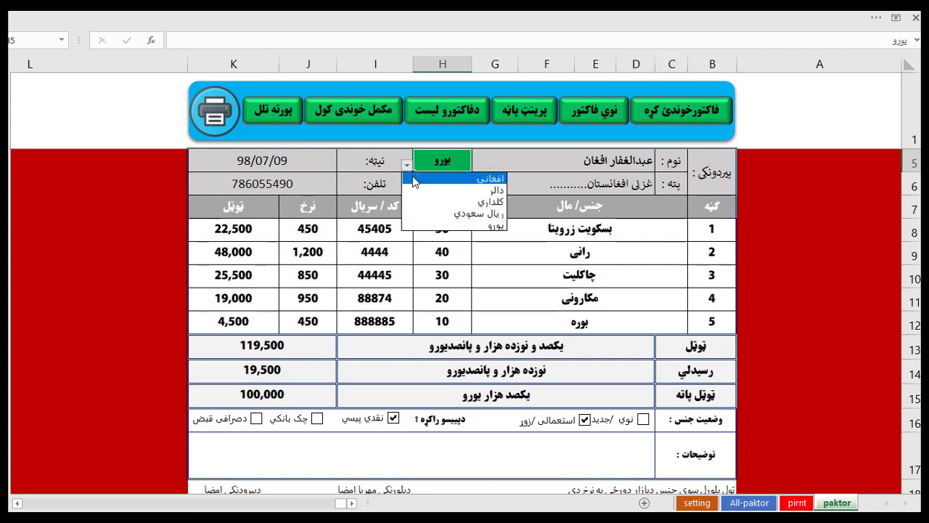
pyautogui.click(415, 179)
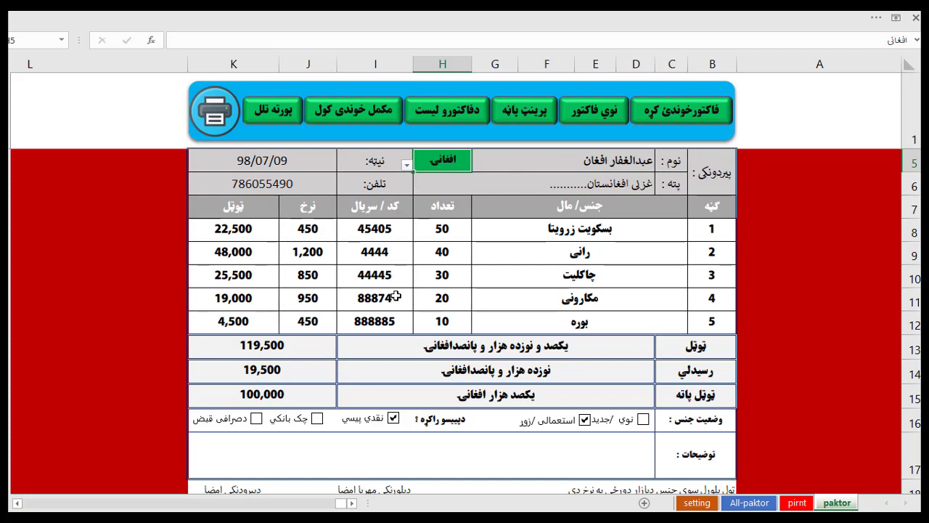
pyautogui.click(642, 421)
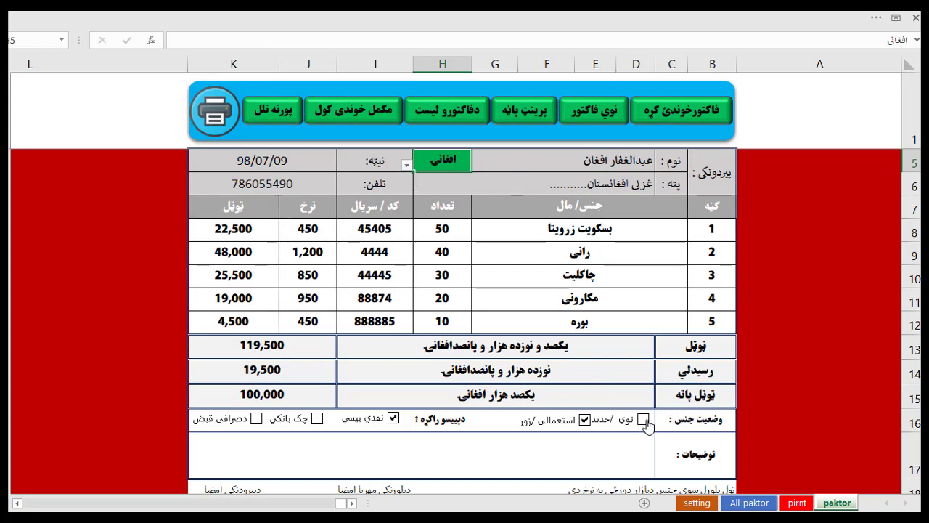
pyautogui.click(585, 423)
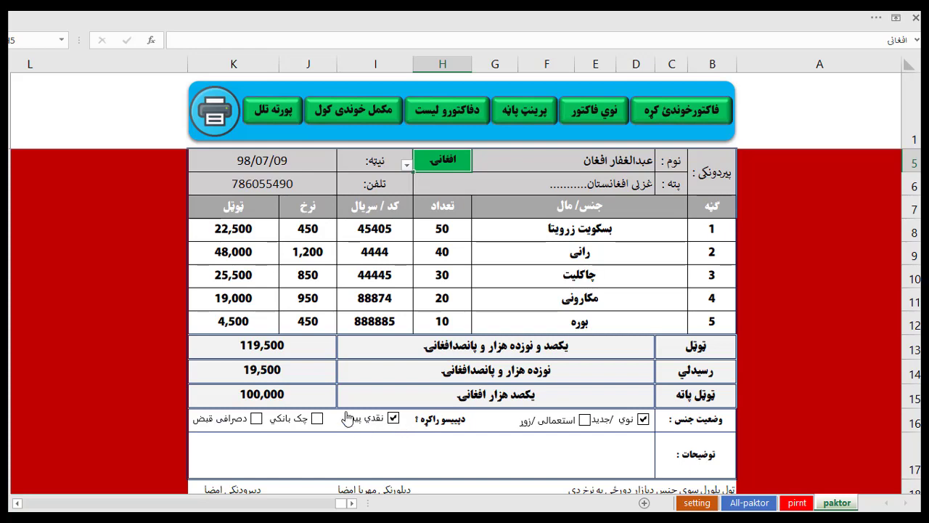
pyautogui.scroll(-1, 370, 414)
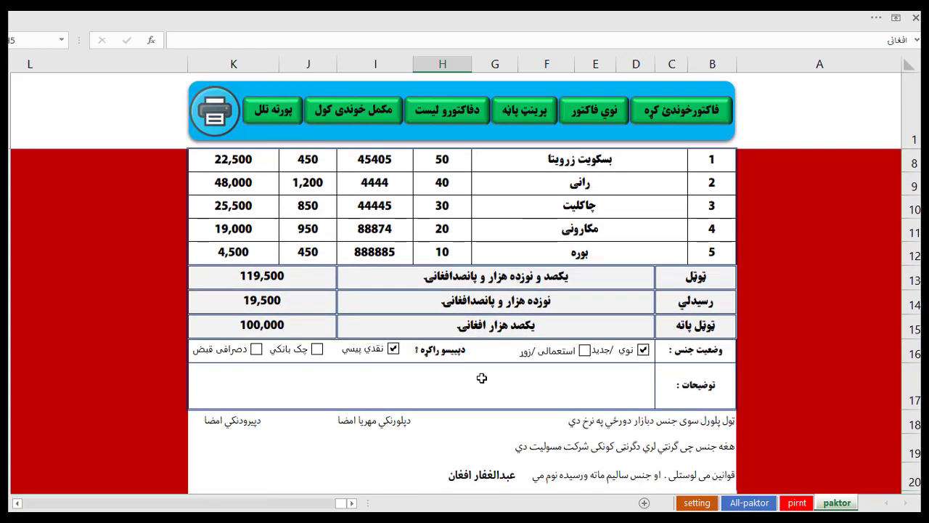
pyautogui.click(610, 384)
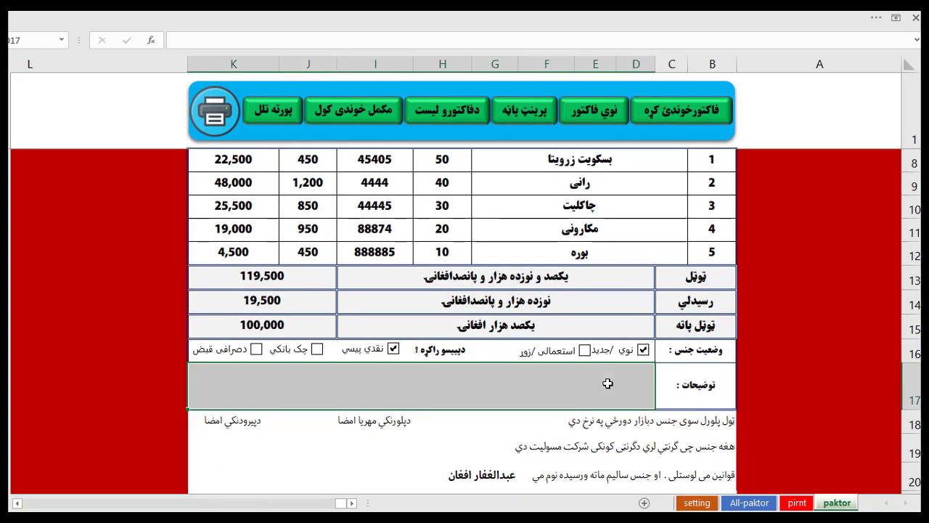
pyautogui.scroll(-1, 608, 384)
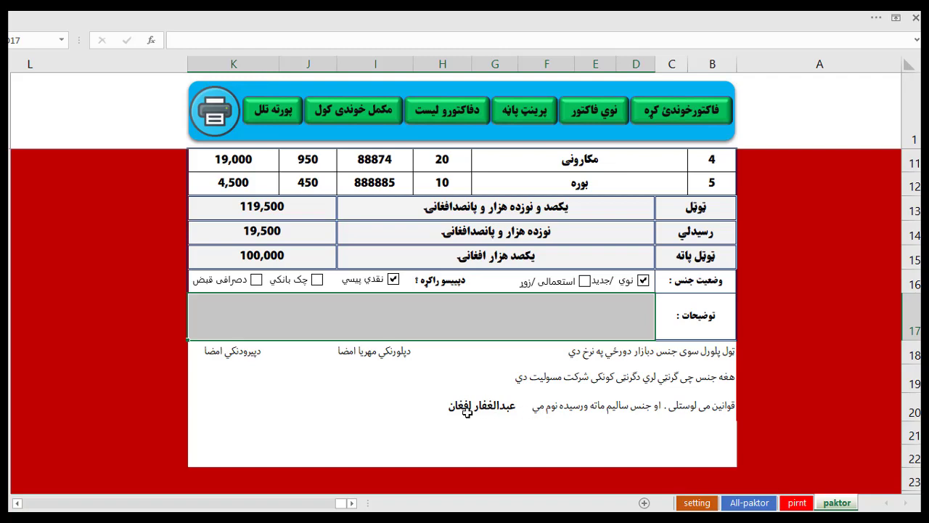
pyautogui.scroll(3, 442, 385)
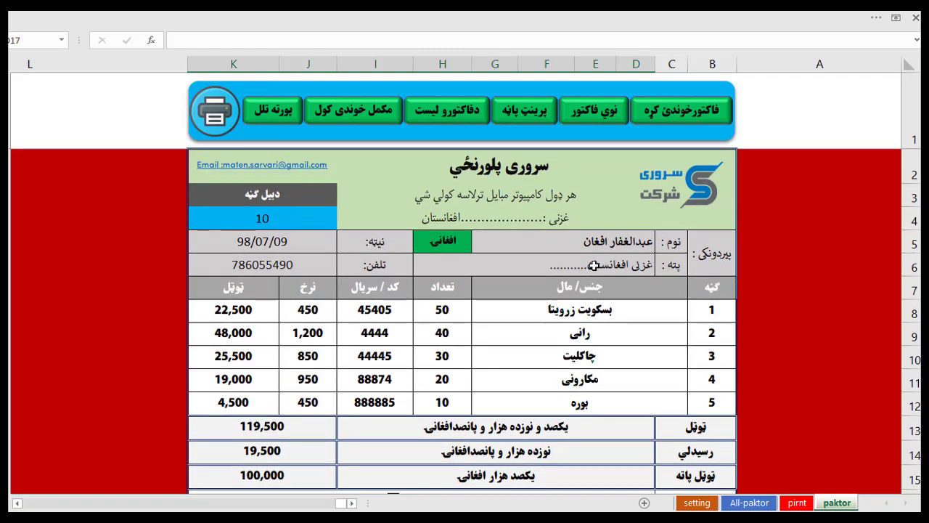
# Type a new customer full name in D5 and confirm the row 20 signature shows it.
pyautogui.click(587, 243)
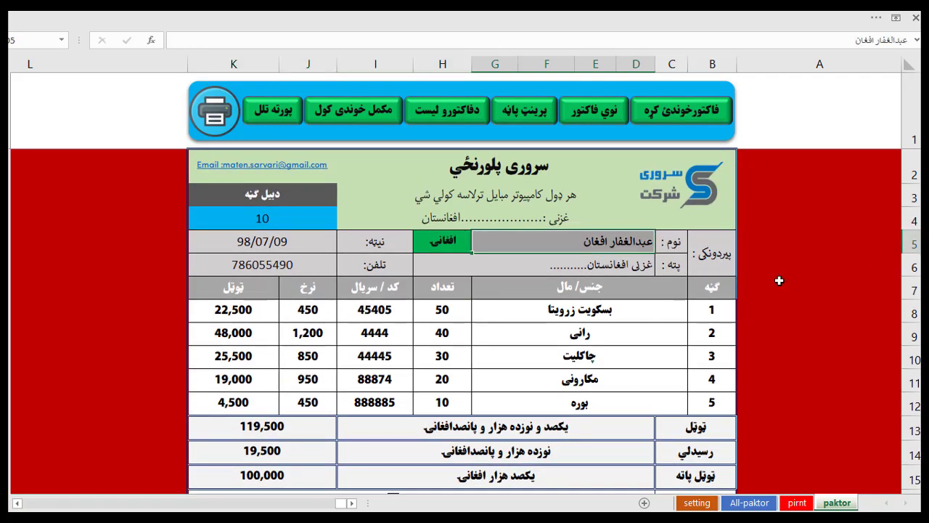
pyautogui.scroll(-2, 543, 401)
pyautogui.scroll(2, 543, 401)
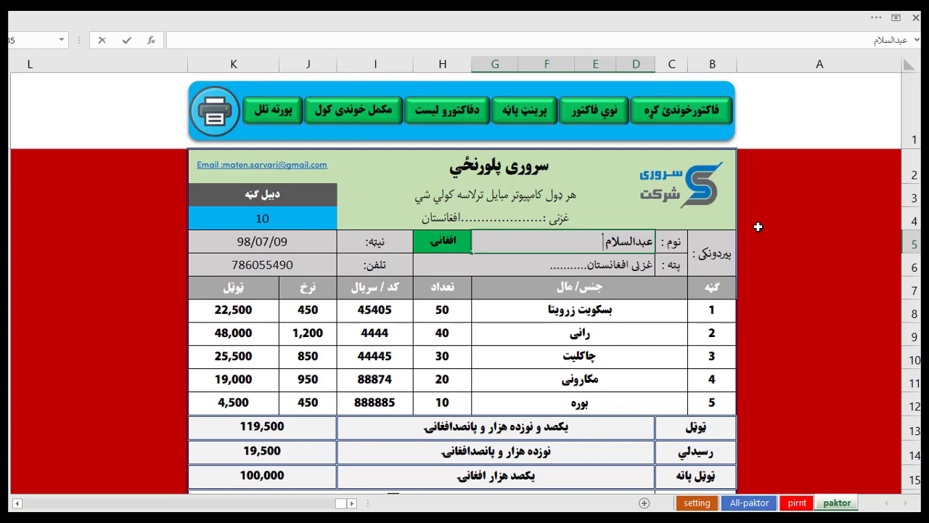
pyautogui.press('Return')
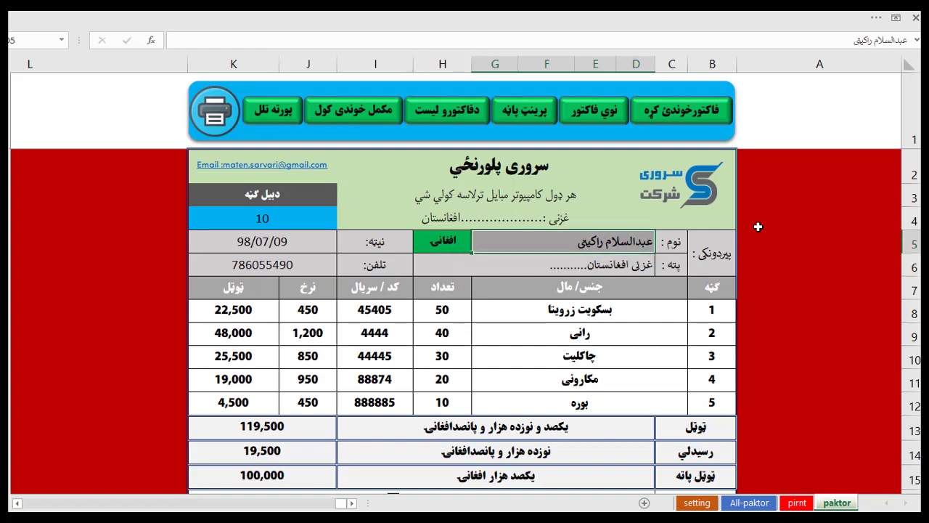
pyautogui.press('Down')
pyautogui.scroll(-2, 624, 294)
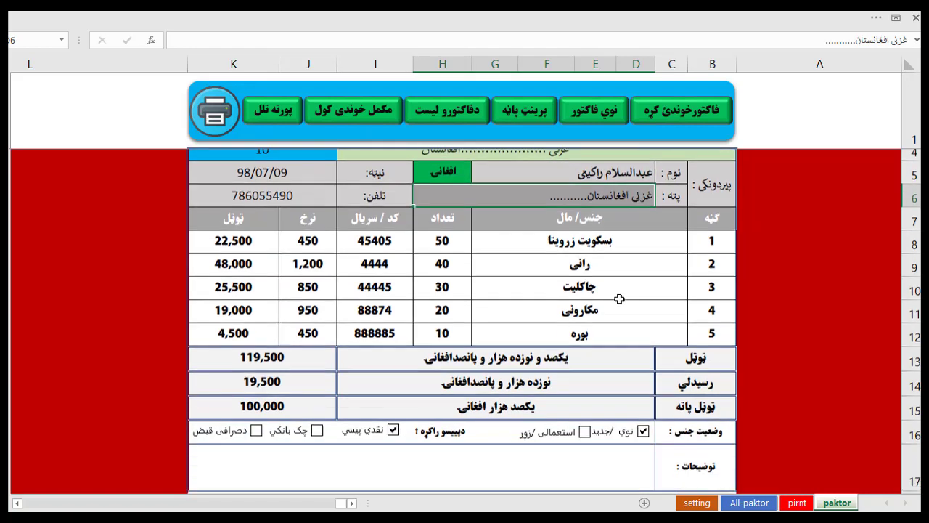
pyautogui.scroll(-1, 619, 300)
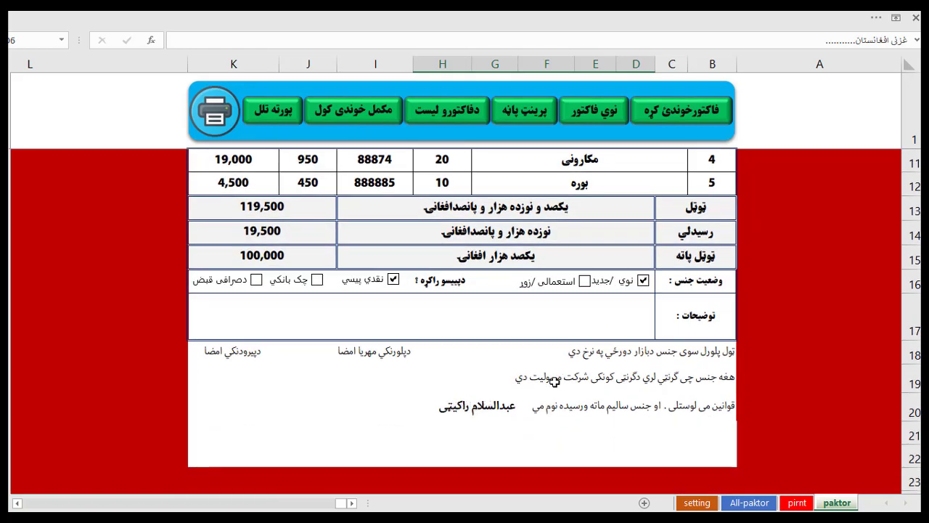
pyautogui.click(448, 409)
pyautogui.click(384, 413)
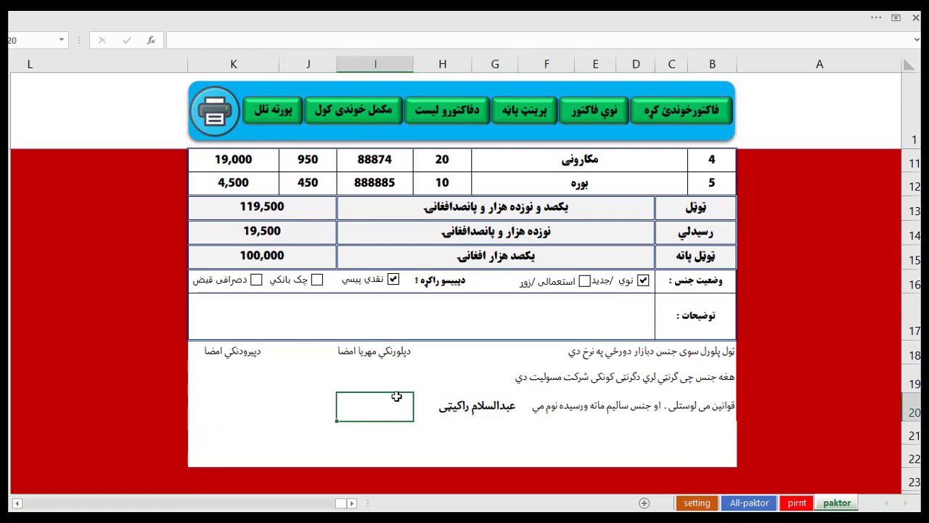
# Save invoice 10 with the فاکتورخوندئ کره button, leaving a blank invoice 11.
pyautogui.scroll(2, 392, 406)
pyautogui.scroll(2, 396, 398)
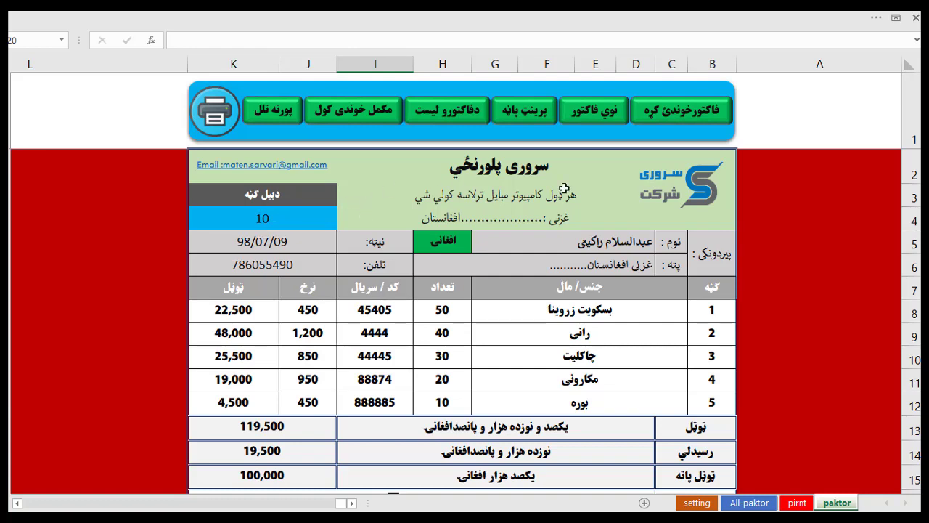
pyautogui.click(686, 116)
pyautogui.scroll(-1, 503, 262)
pyautogui.scroll(1, 503, 262)
pyautogui.scroll(-1, 470, 230)
pyautogui.scroll(1, 470, 231)
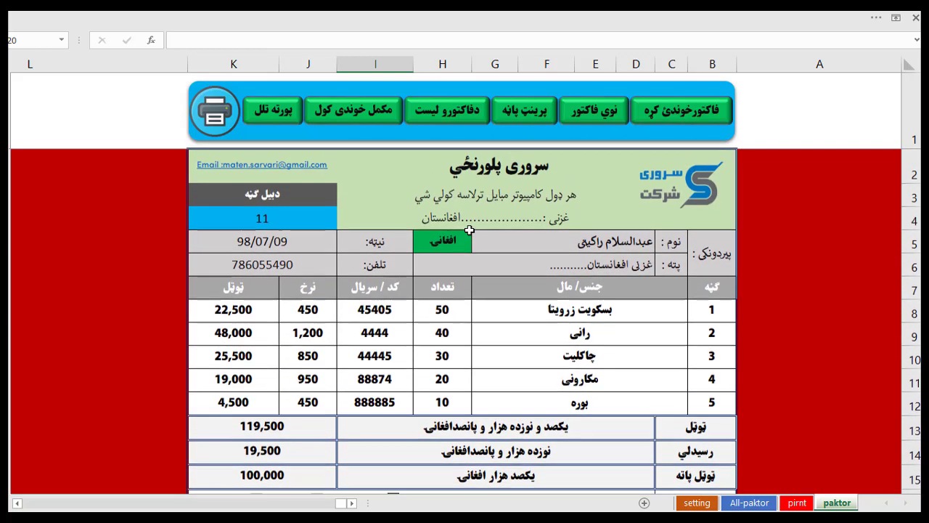
# Reset the form to a blank invoice 11 dated 98/07/09 in افغانی with all totals at 0.
pyautogui.click(597, 110)
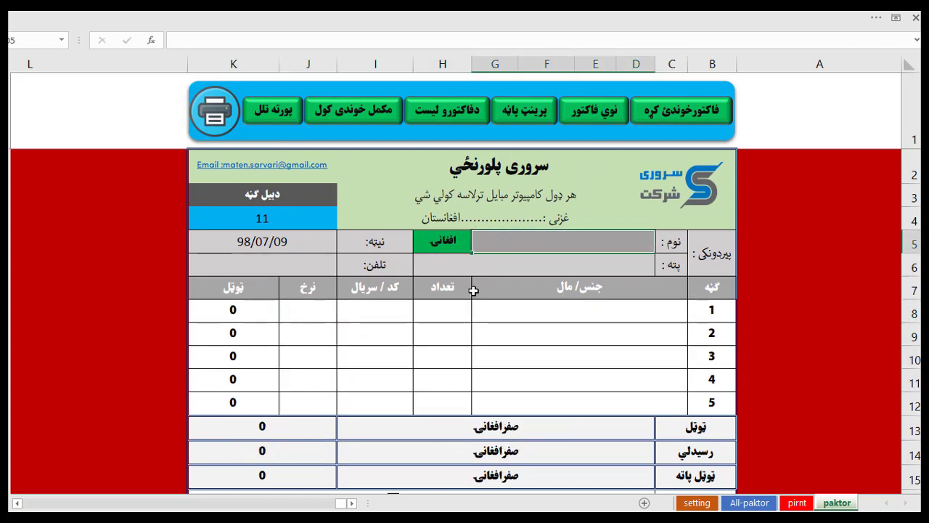
pyautogui.scroll(-1, 415, 300)
pyautogui.scroll(1, 526, 341)
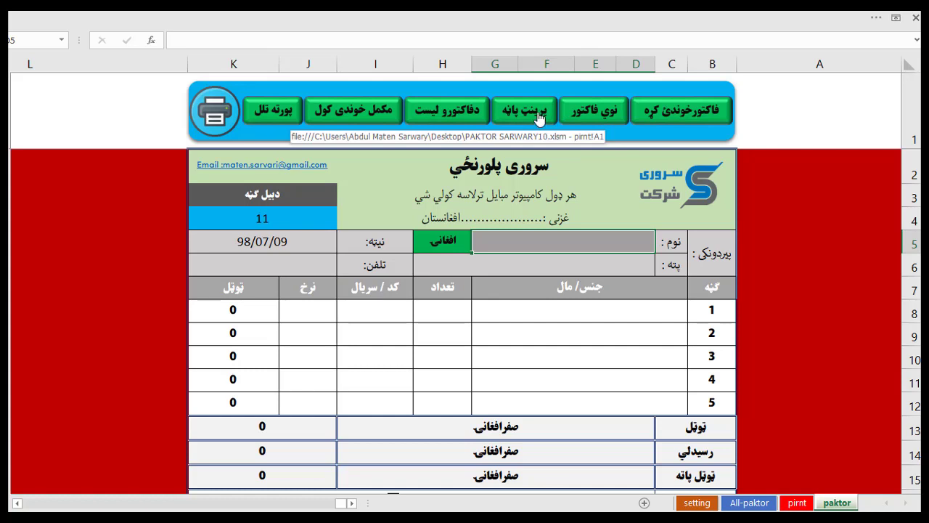
# Open Print Preview of the invoice, reveal its ribbon, and close it back to the worksheet.
pyautogui.click(216, 111)
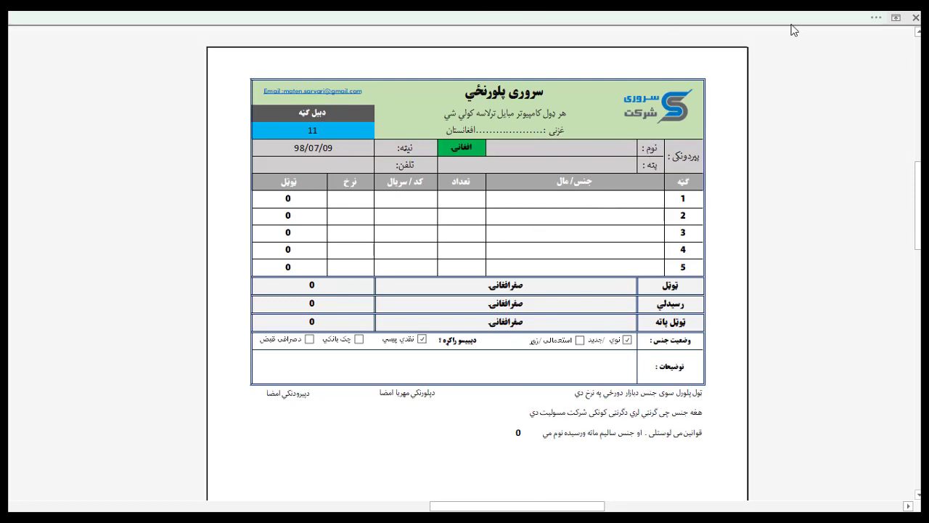
pyautogui.click(752, 16)
pyautogui.click(193, 77)
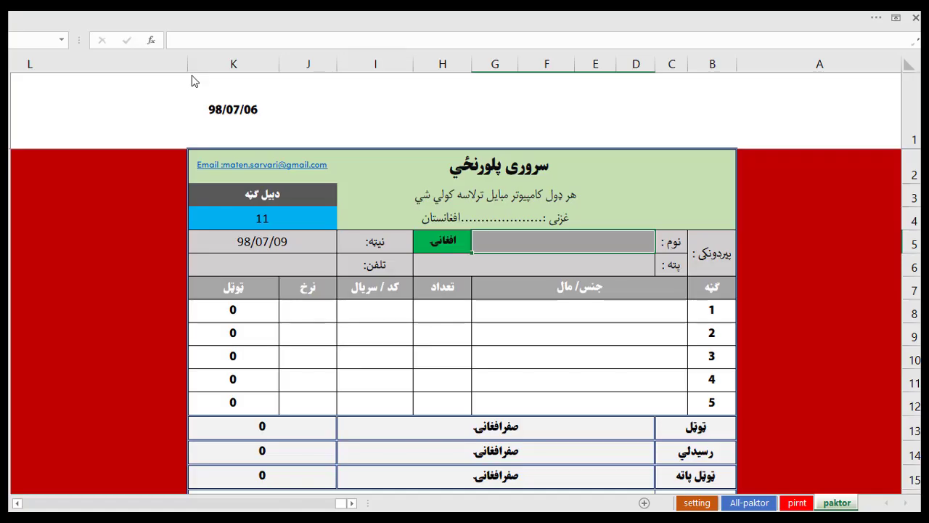
pyautogui.scroll(-2, 644, 387)
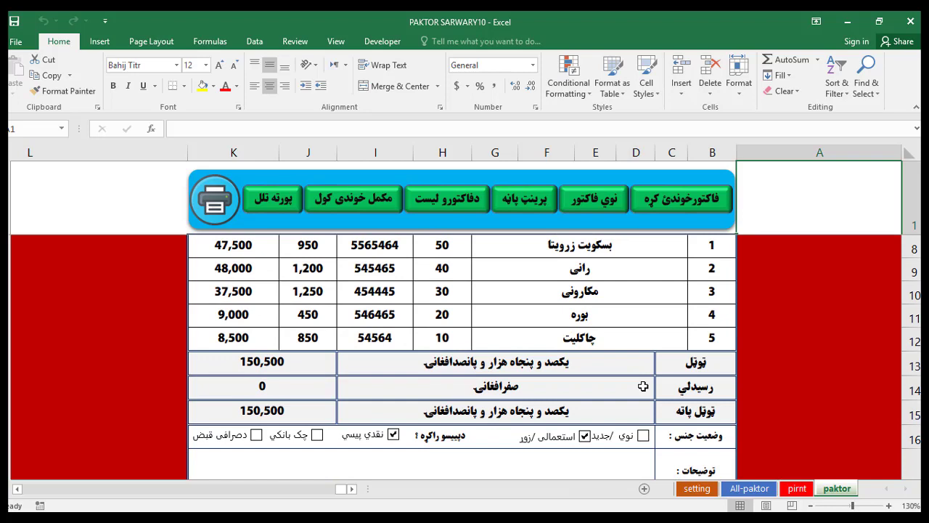
# Review the filled invoice, then clear its customer, phone and item lines back to blank invoice 11.
pyautogui.scroll(-1, 643, 386)
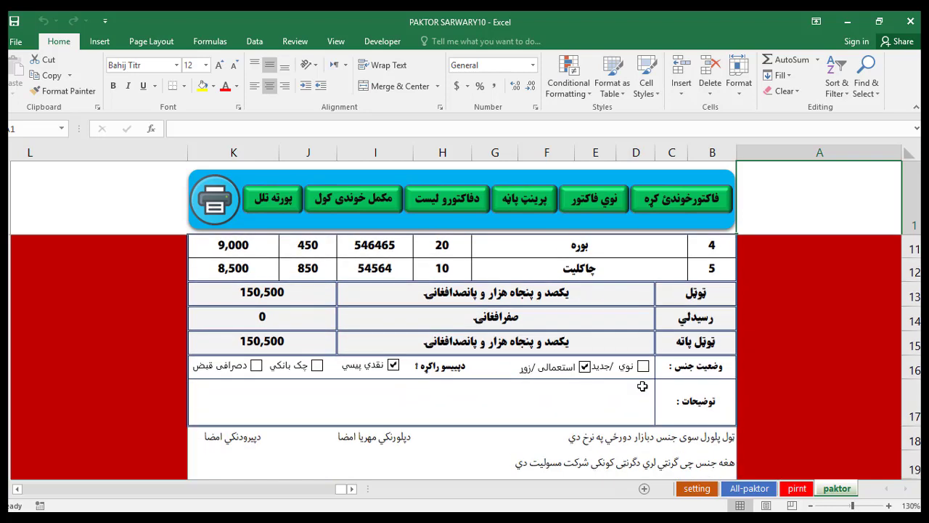
pyautogui.scroll(-1, 643, 386)
pyautogui.scroll(5, 644, 386)
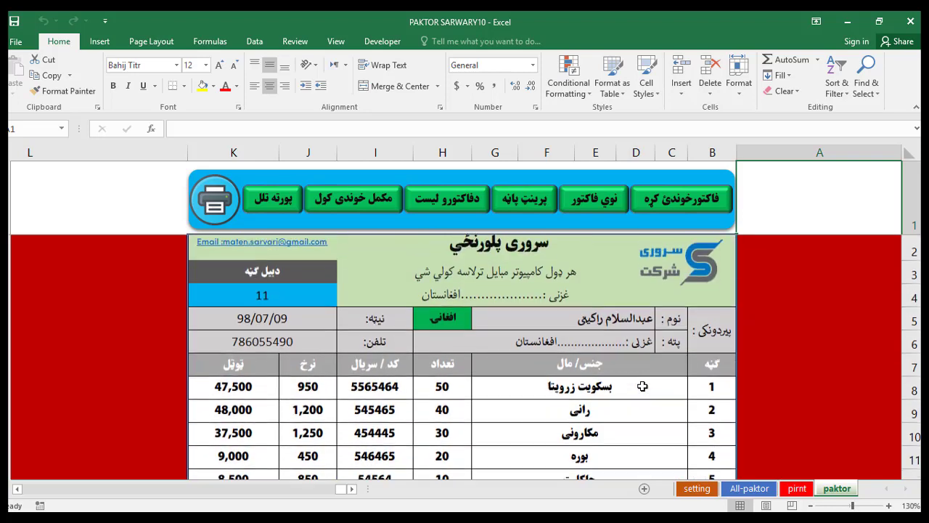
pyautogui.click(607, 209)
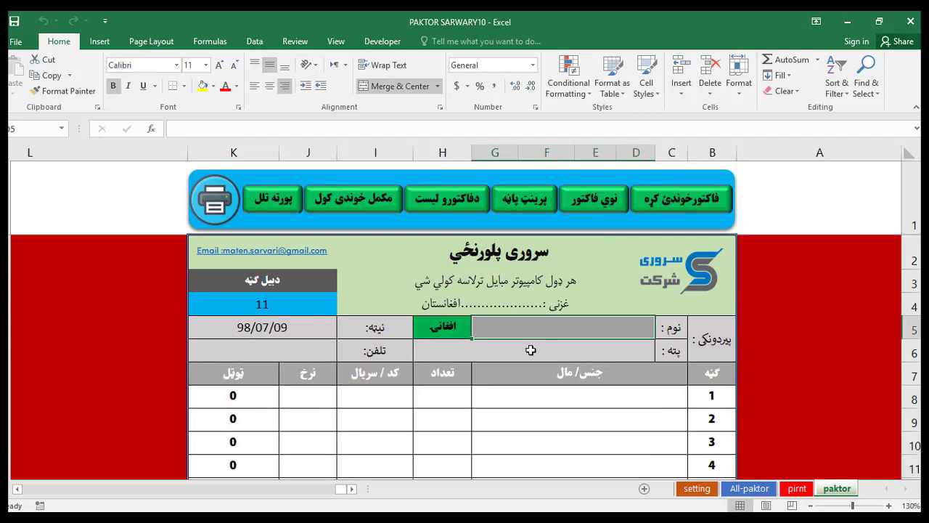
pyautogui.scroll(1, 531, 350)
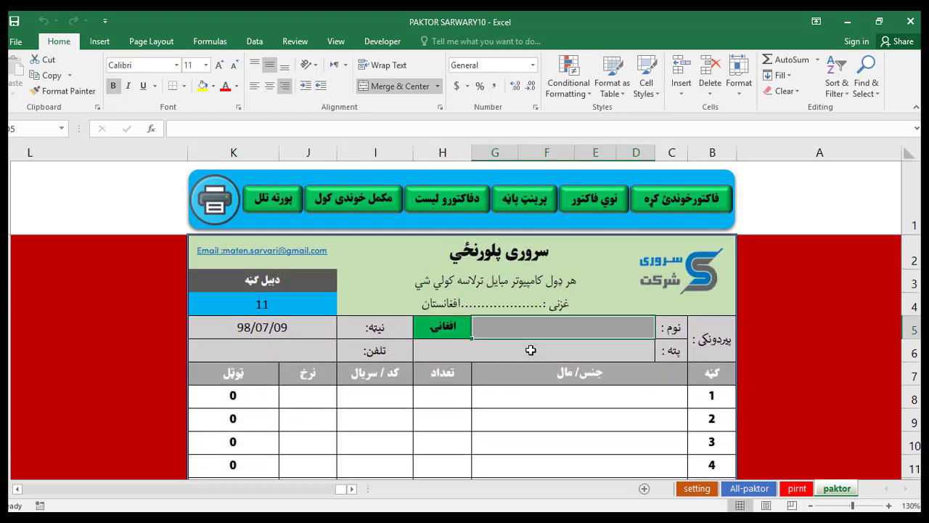
# On the pirnt sheet, enter 10 in K4 to load invoice 10's five items totalling 150,500.
pyautogui.click(540, 207)
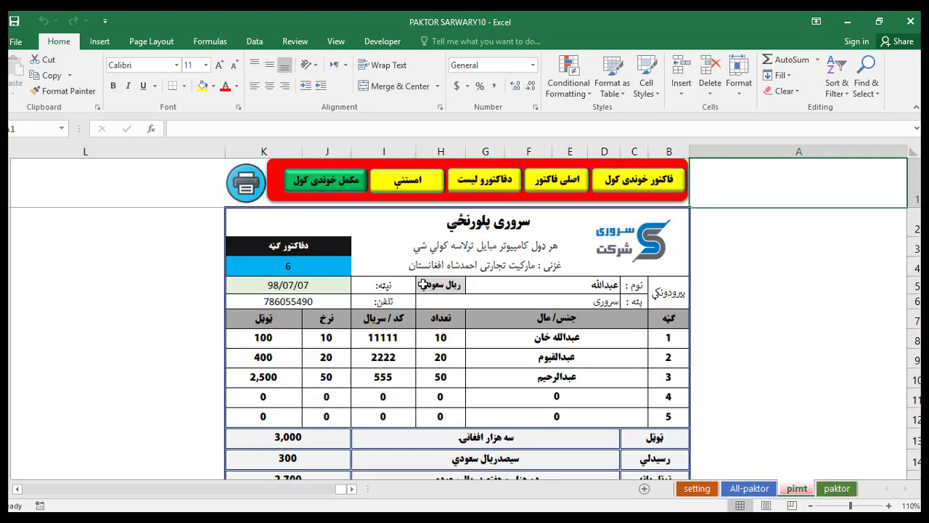
pyautogui.scroll(-1, 468, 294)
pyautogui.scroll(1, 468, 295)
pyautogui.click(302, 266)
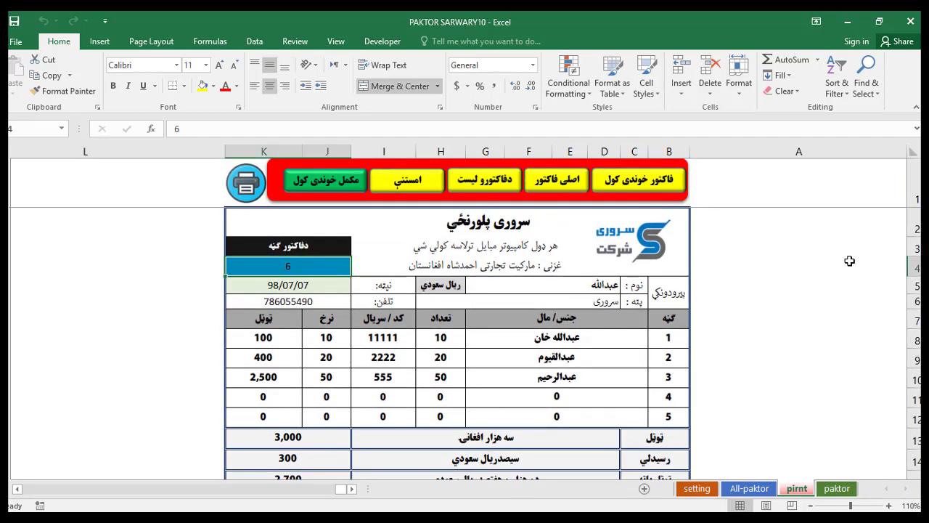
pyautogui.write('10')
pyautogui.press('Return')
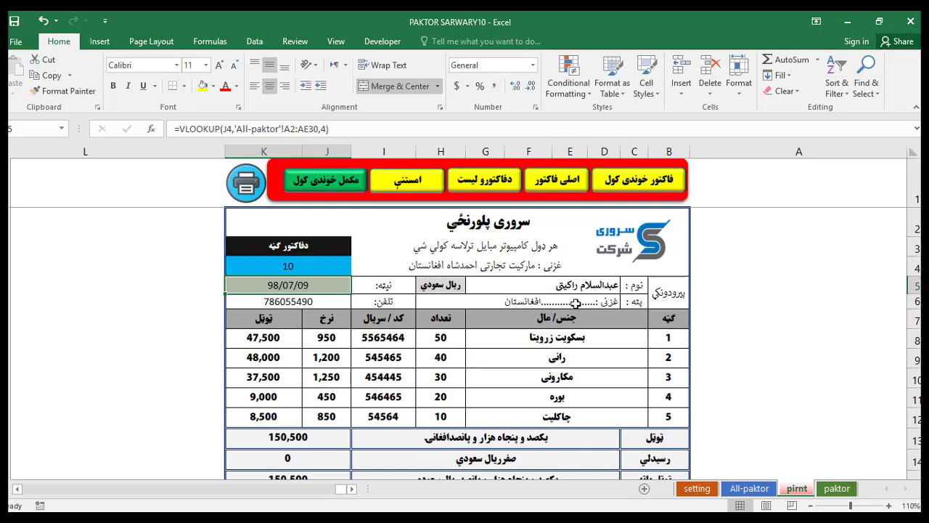
pyautogui.scroll(-3, 545, 329)
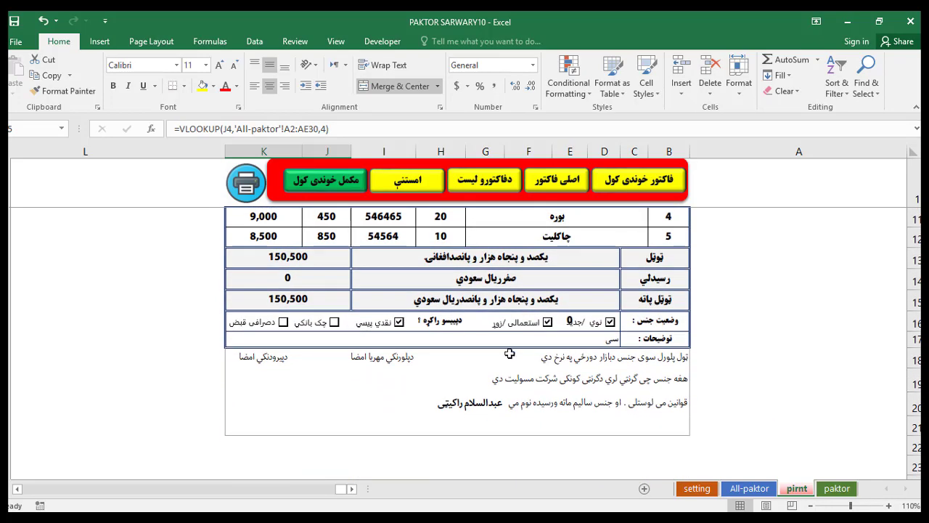
pyautogui.scroll(3, 510, 353)
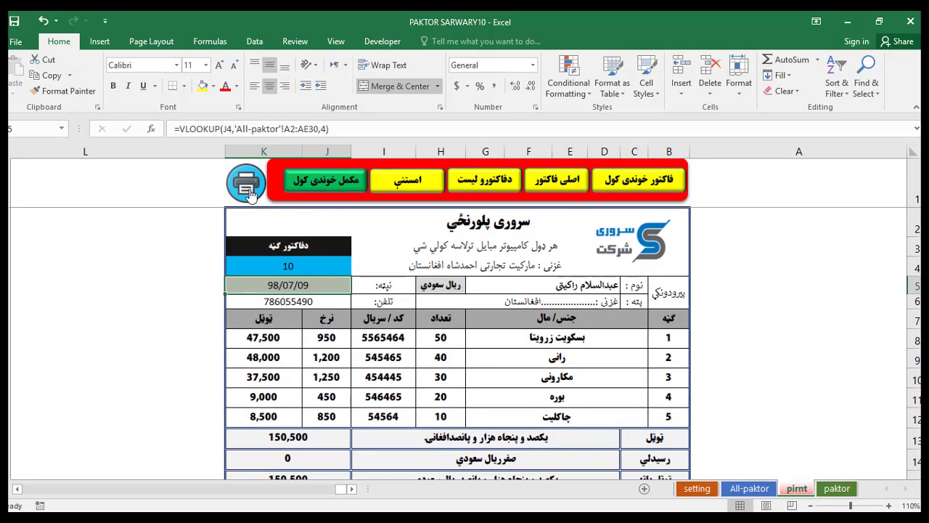
# Preview and zoom invoice 10's print layout, then open the All-paktor saved-invoice list via the main sheet.
pyautogui.click(247, 185)
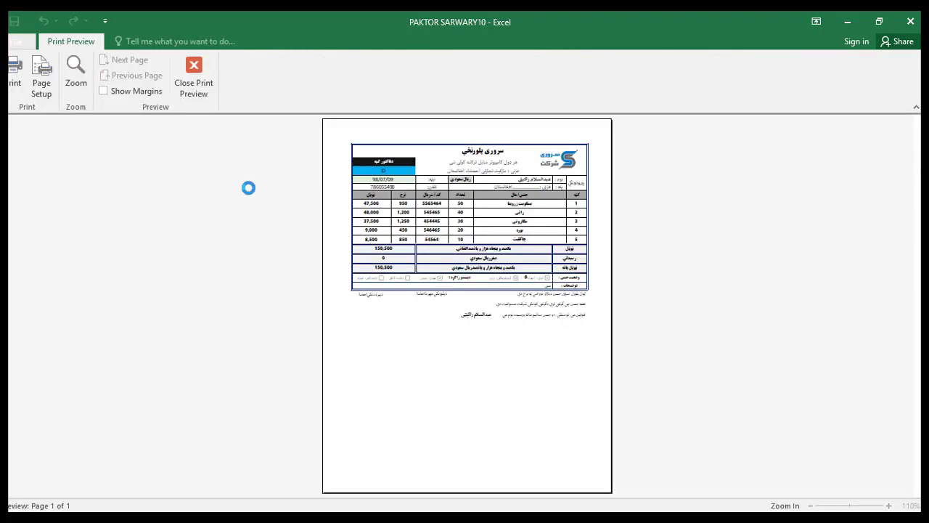
pyautogui.click(448, 188)
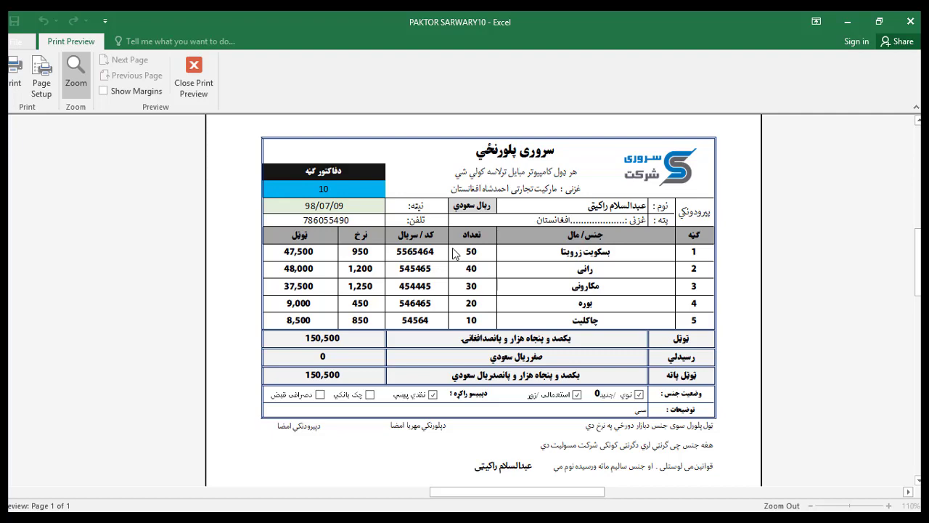
pyautogui.click(193, 76)
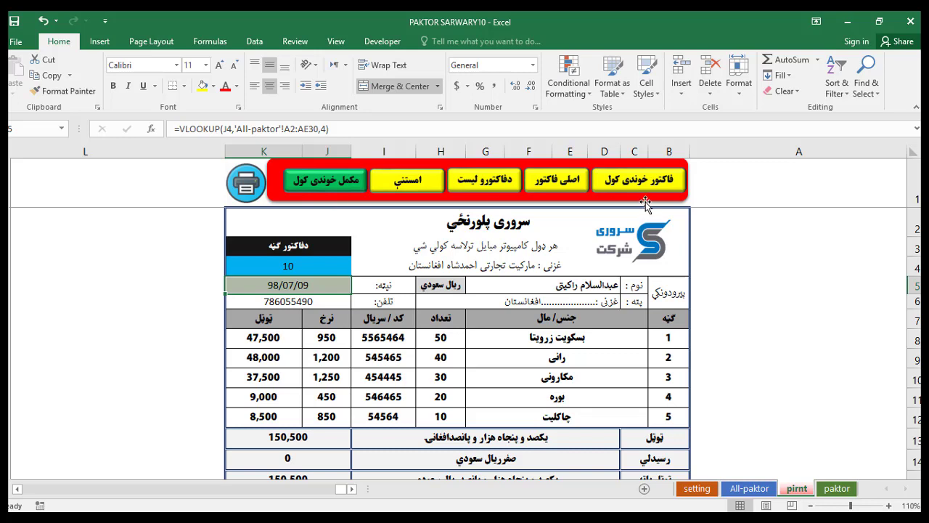
pyautogui.click(583, 190)
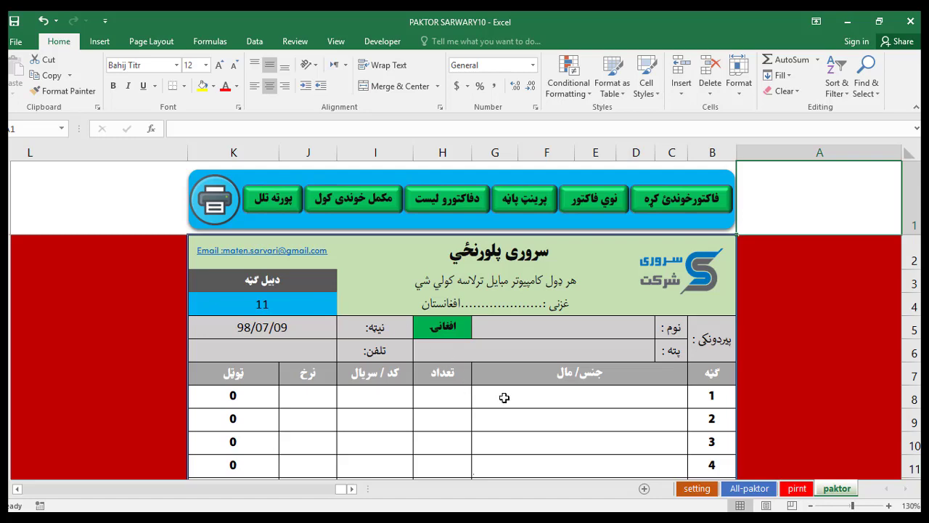
pyautogui.click(457, 198)
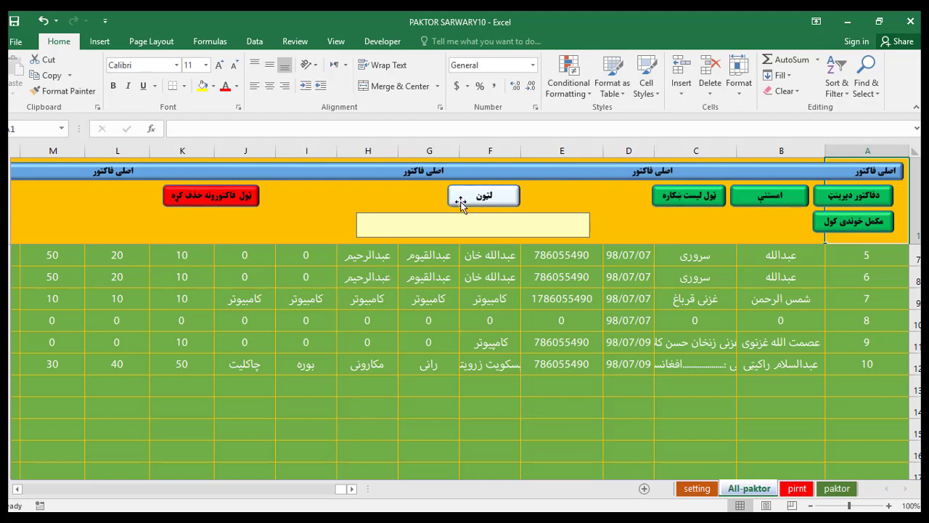
pyautogui.click(747, 406)
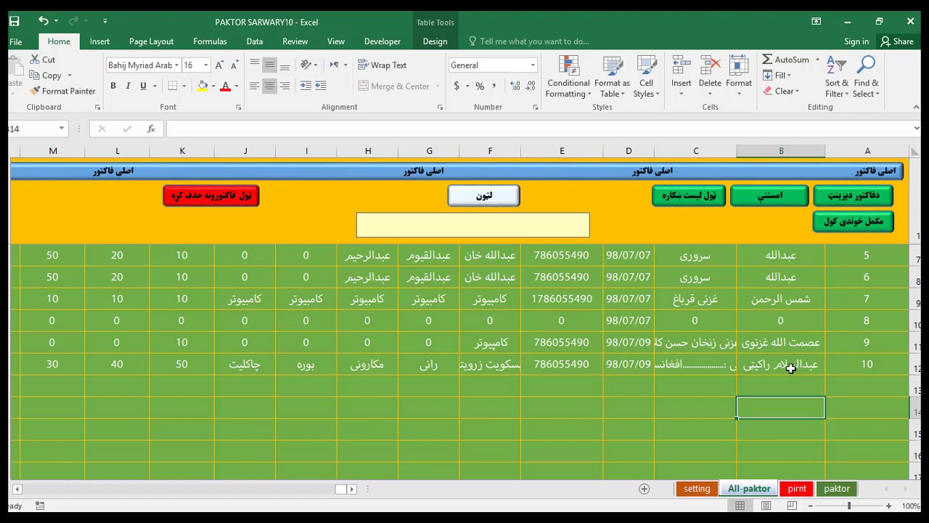
pyautogui.click(682, 363)
pyautogui.click(639, 366)
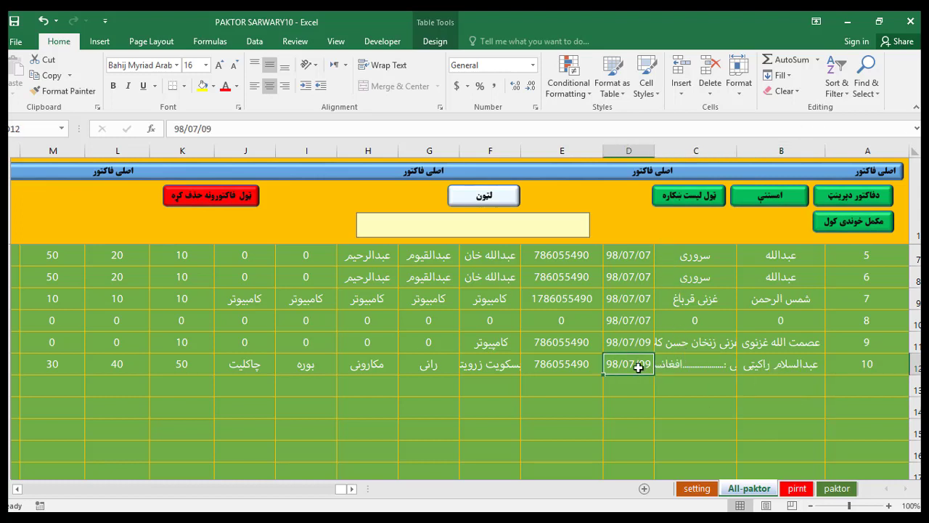
pyautogui.click(566, 367)
pyautogui.click(485, 367)
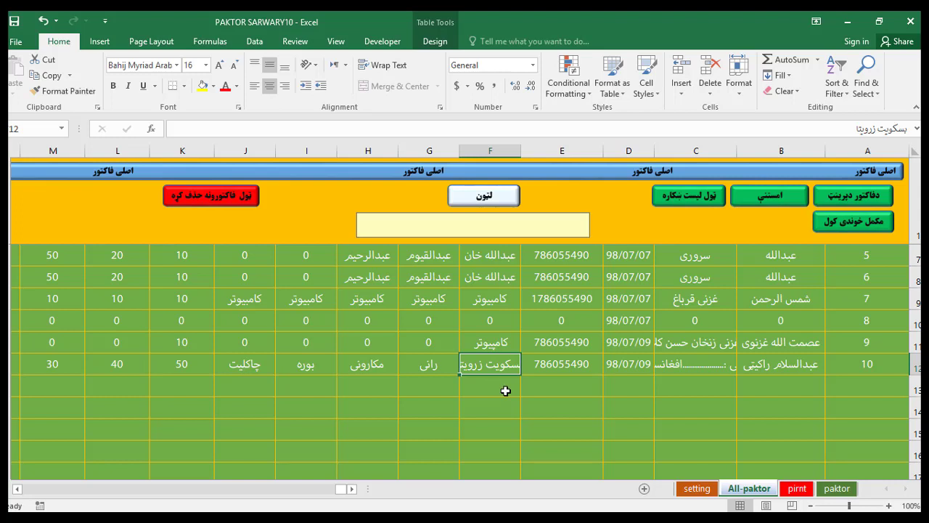
pyautogui.click(874, 366)
pyautogui.click(785, 371)
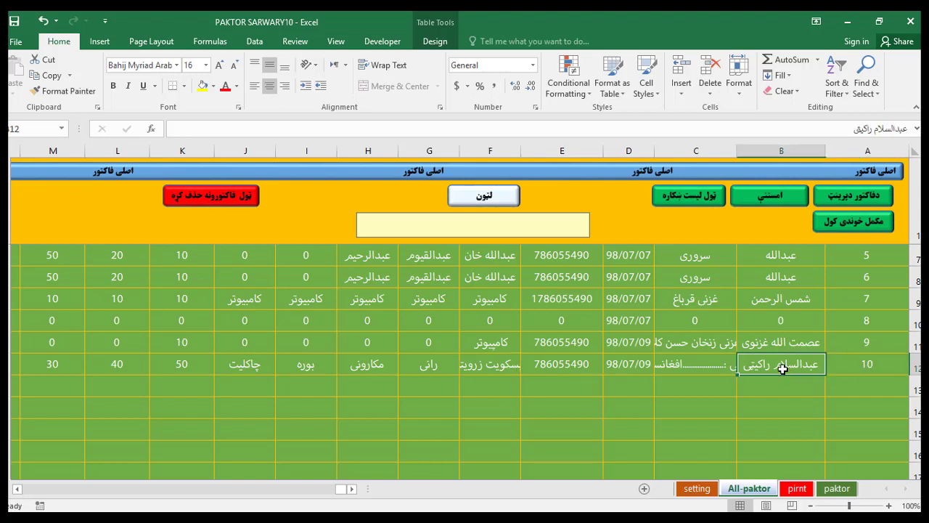
pyautogui.click(861, 369)
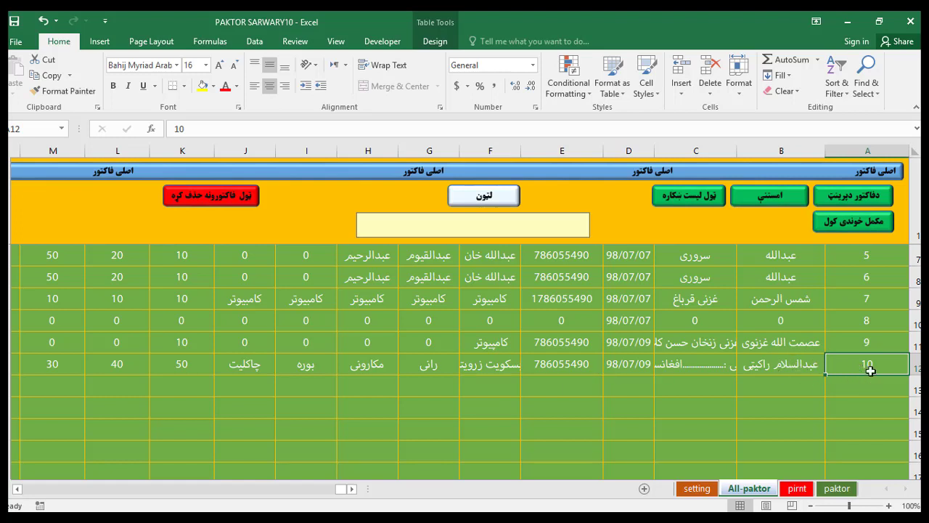
pyautogui.click(546, 225)
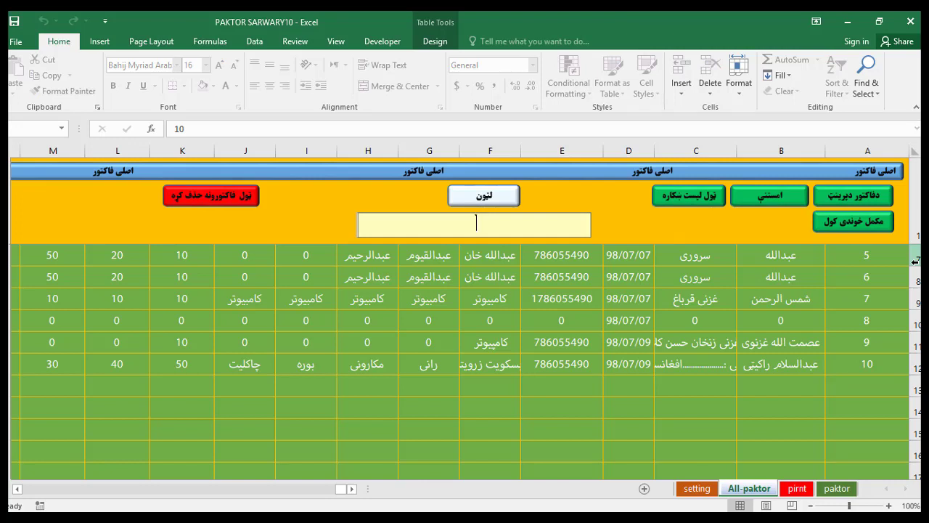
# Erase the customer name from the search box and list all saved invoices 5 through 10.
pyautogui.write('عبد')
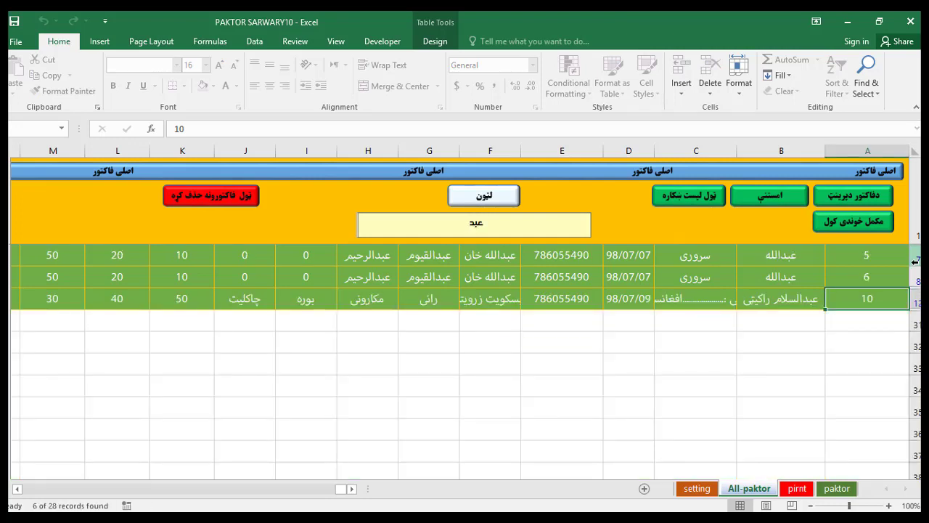
pyautogui.write('الس')
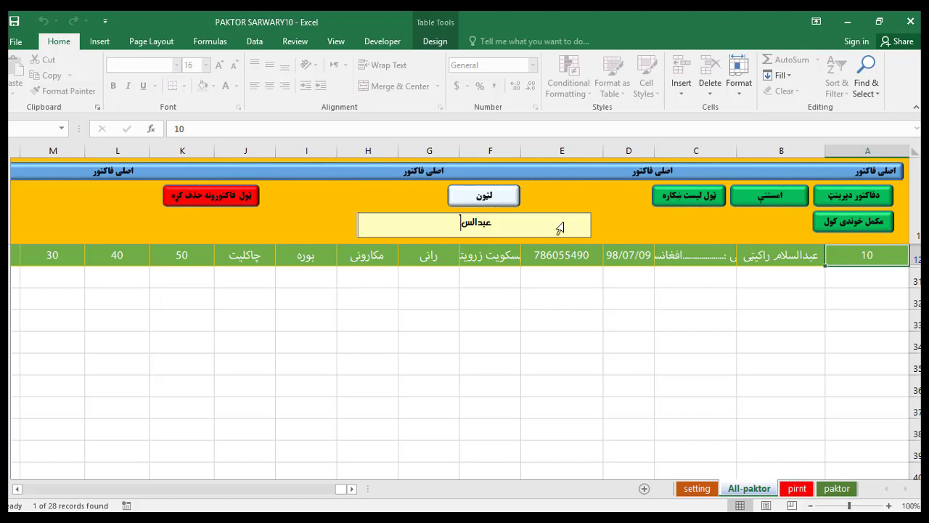
pyautogui.press('BackSpace')
pyautogui.press('BackSpace')
pyautogui.press('BackSpace')
pyautogui.press('BackSpace')
pyautogui.press('BackSpace')
pyautogui.press('BackSpace')
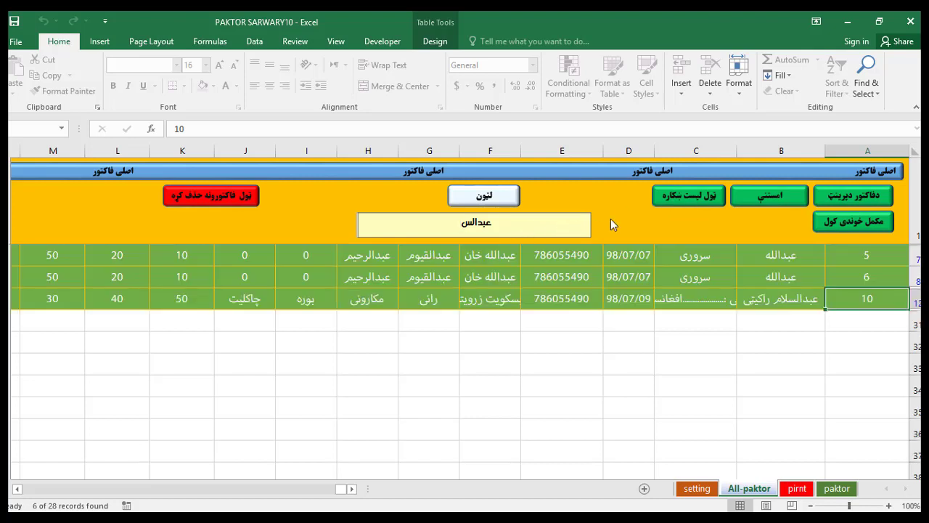
pyautogui.click(683, 196)
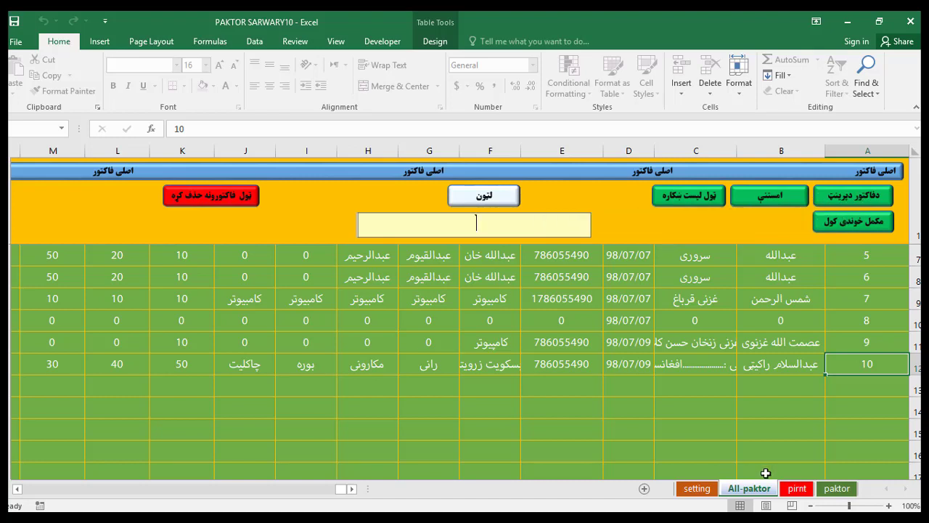
# Open the pirnt sheet and look up invoice 6 in the invoice number cell.
pyautogui.click(796, 489)
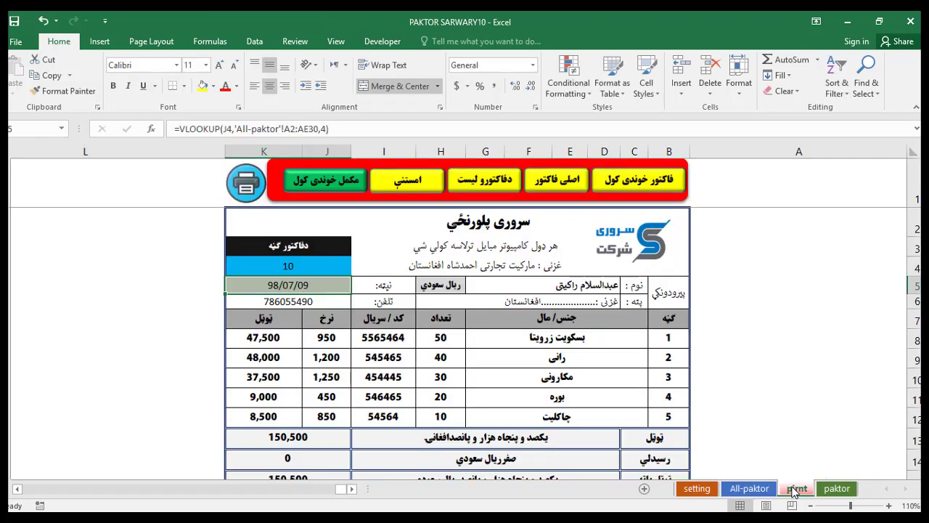
pyautogui.click(310, 266)
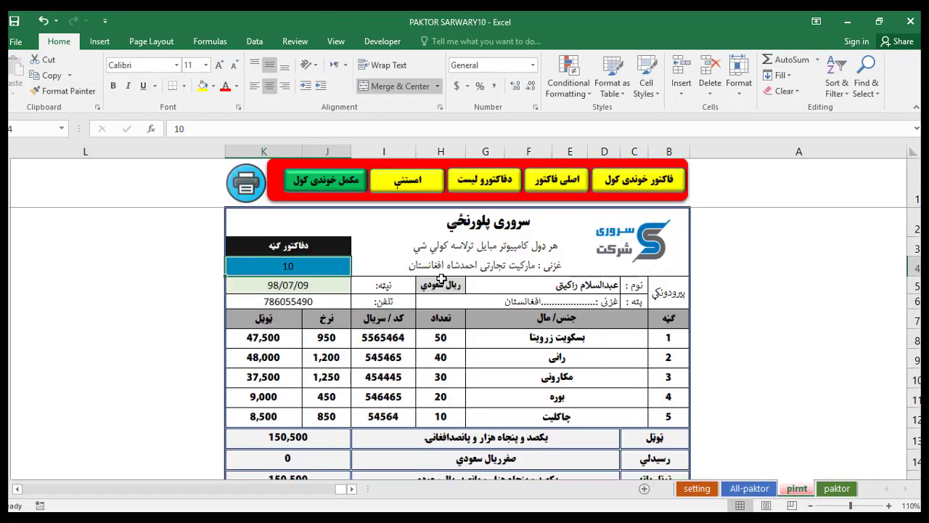
pyautogui.press('F2')
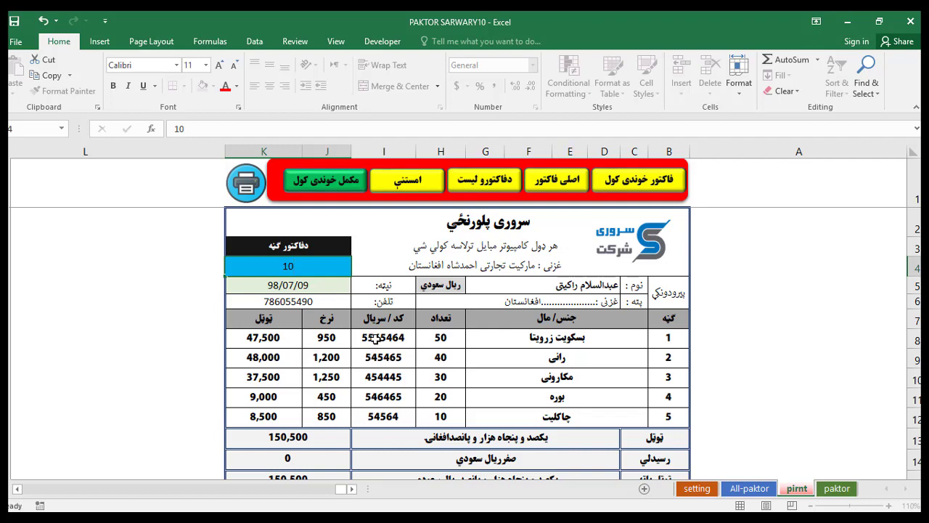
pyautogui.press('Return')
pyautogui.click(322, 266)
pyautogui.write('6')
pyautogui.press('Return')
# Switch the lookup back to invoice 10, showing its five items and 150,500 total.
pyautogui.click(313, 268)
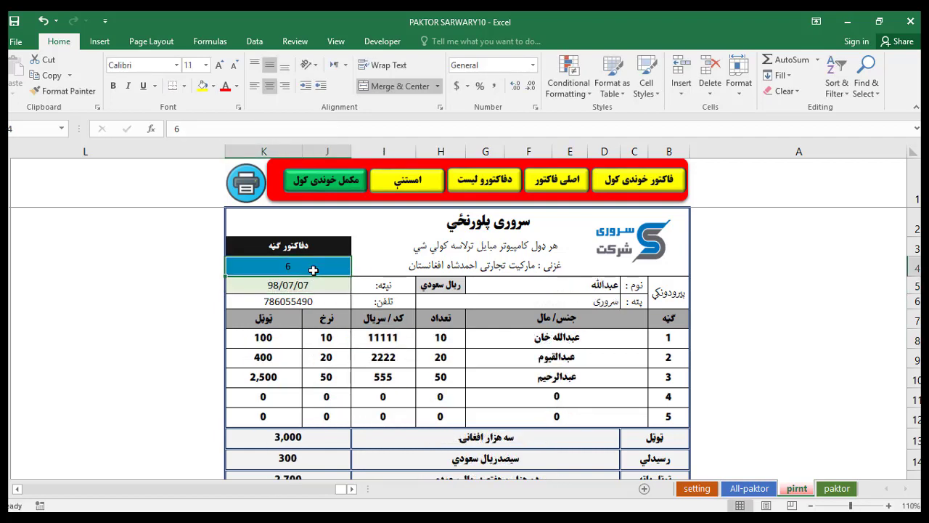
pyautogui.write('10')
pyautogui.press('Return')
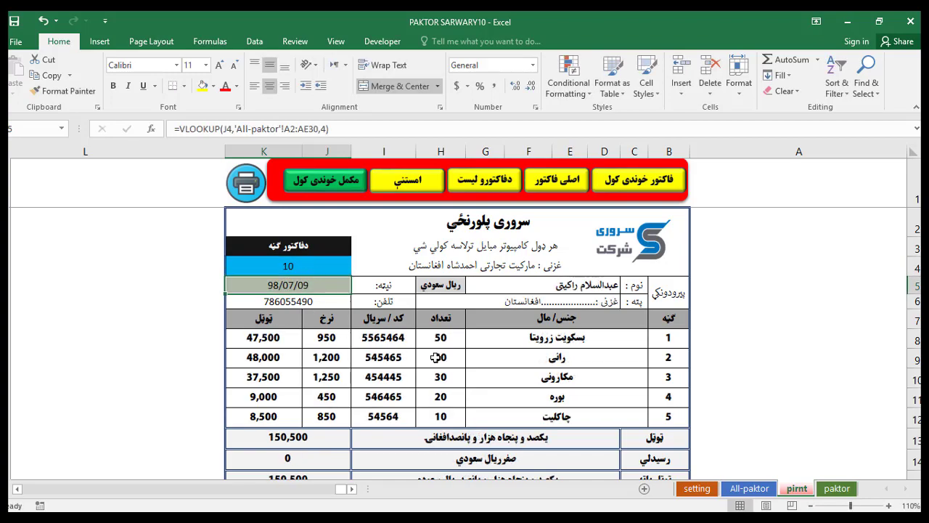
pyautogui.scroll(-2, 474, 373)
pyautogui.scroll(1, 474, 370)
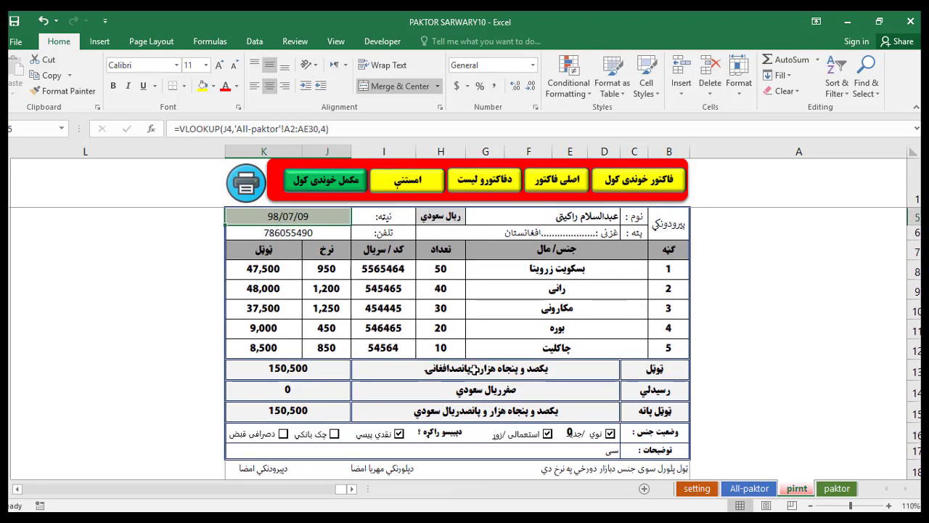
pyautogui.scroll(-2, 474, 369)
pyautogui.scroll(3, 474, 351)
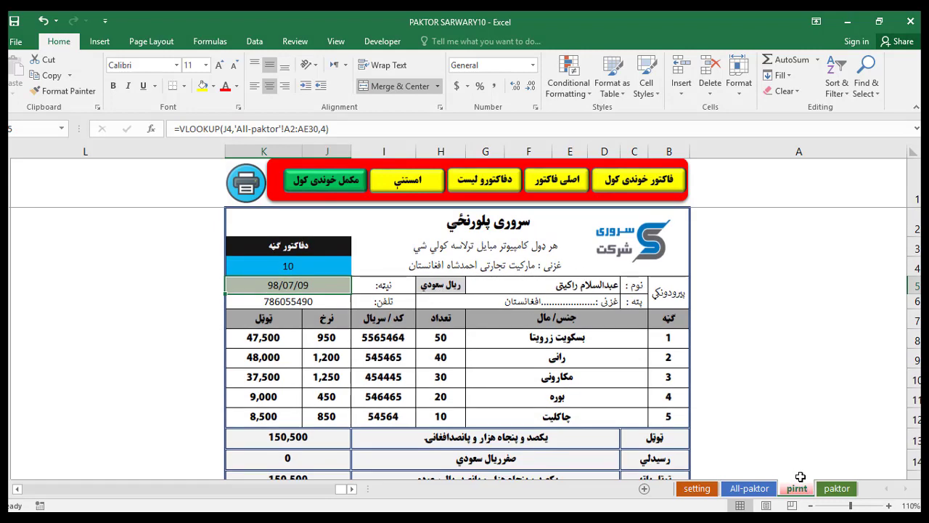
# On the paktor sheet, scroll through blank invoice 11 to the notes, then jump back to the top.
pyautogui.click(835, 488)
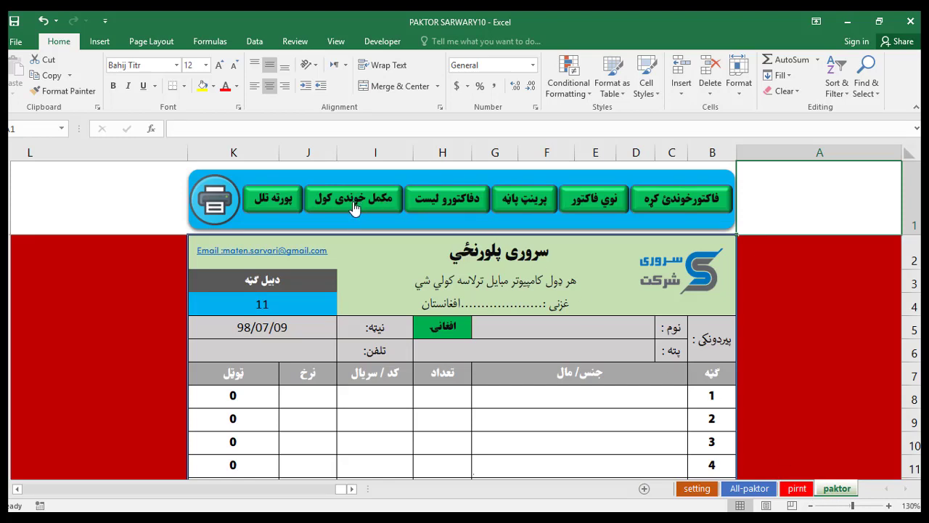
pyautogui.scroll(-1, 359, 292)
pyautogui.scroll(-2, 358, 291)
pyautogui.scroll(3, 359, 292)
pyautogui.scroll(-6, 316, 263)
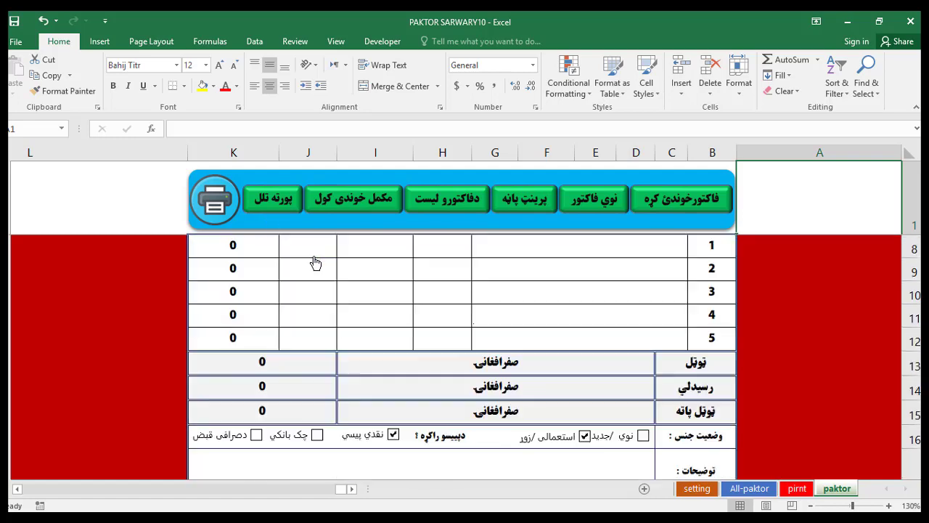
pyautogui.scroll(1, 385, 283)
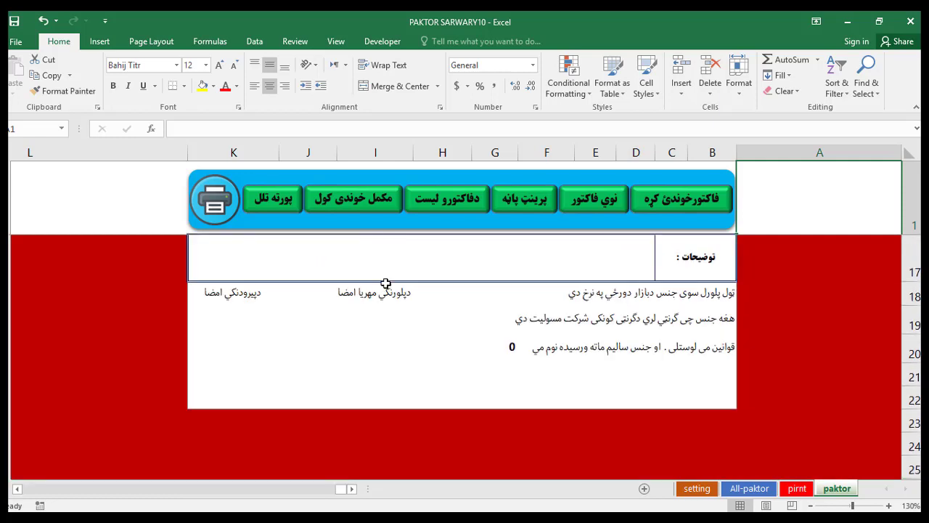
pyautogui.click(279, 208)
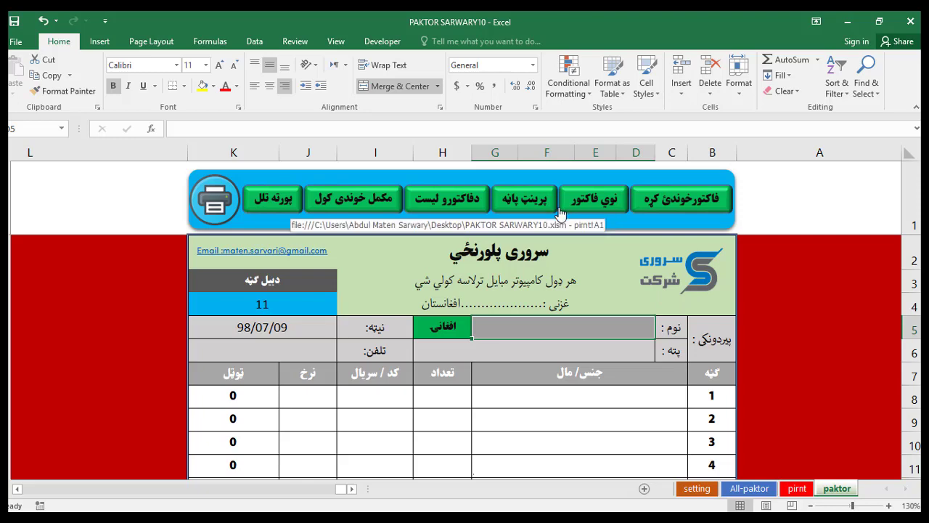
# Pass through the pirnt and All-paktor sheets, select A12, and open the setting sheet showing next invoice 11.
pyautogui.click(796, 488)
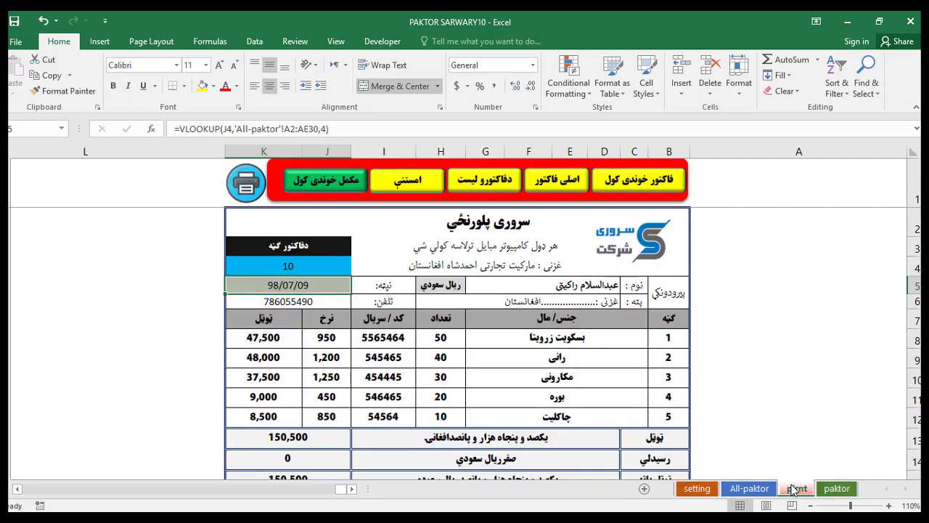
pyautogui.scroll(-3, 594, 289)
pyautogui.scroll(3, 594, 288)
pyautogui.click(748, 488)
pyautogui.scroll(2, 614, 340)
pyautogui.scroll(-2, 614, 340)
pyautogui.scroll(1, 614, 340)
pyautogui.scroll(2, 614, 339)
pyautogui.scroll(-1, 714, 298)
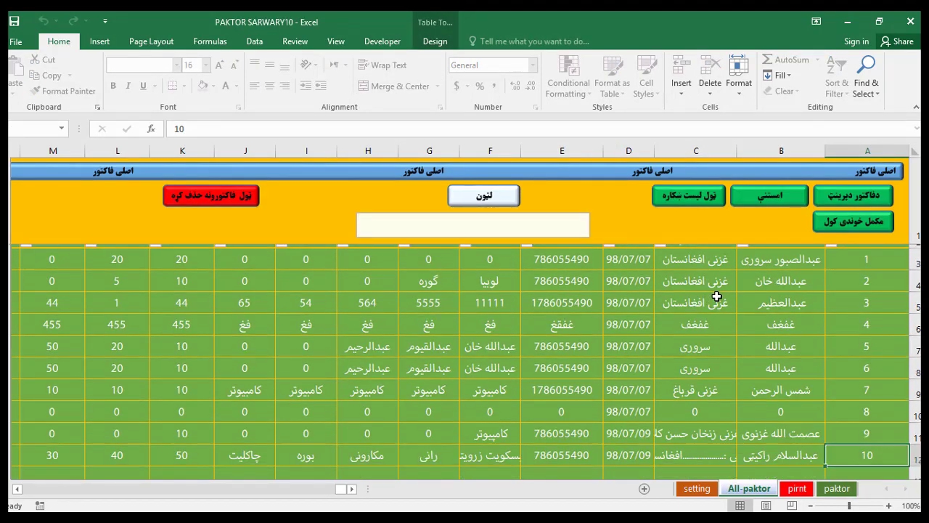
pyautogui.click(840, 406)
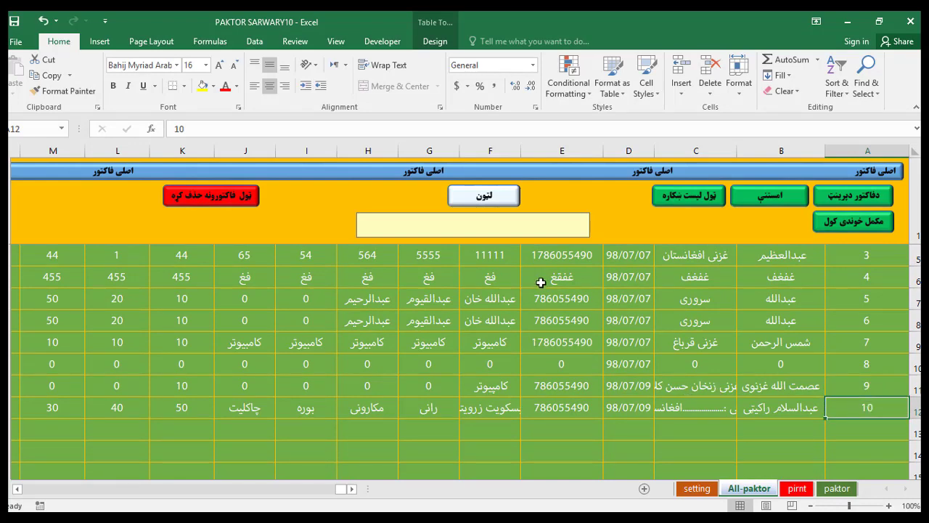
pyautogui.click(782, 197)
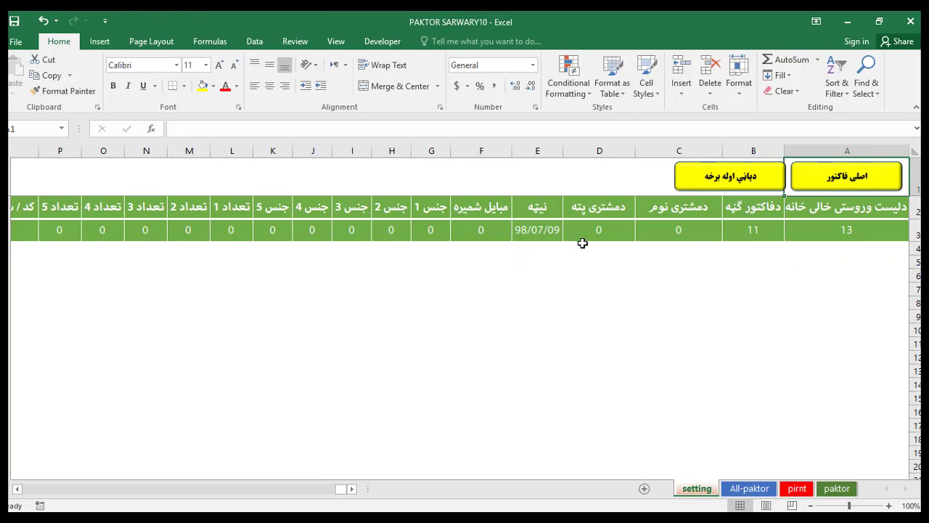
# Inspect the A3 next-row and B3 invoice-number formulas, then return to the All-paktor list.
pyautogui.click(845, 225)
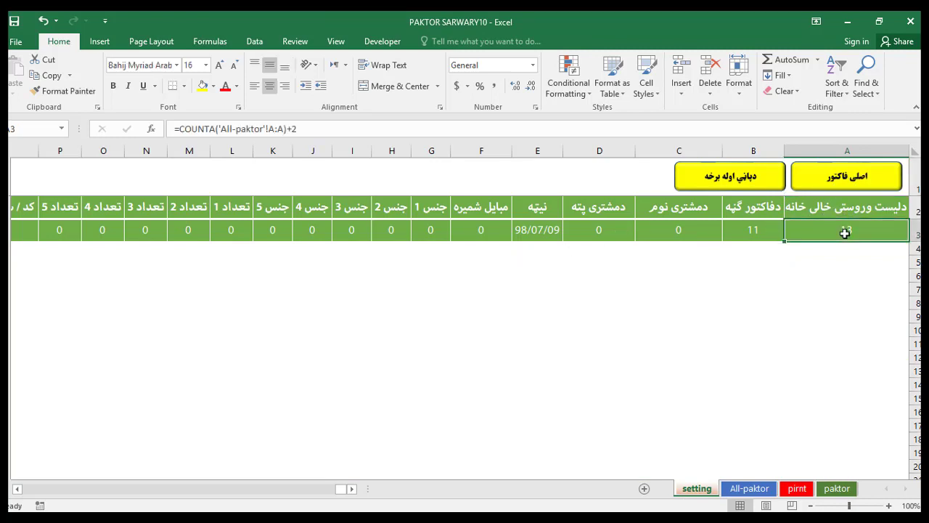
pyautogui.click(757, 229)
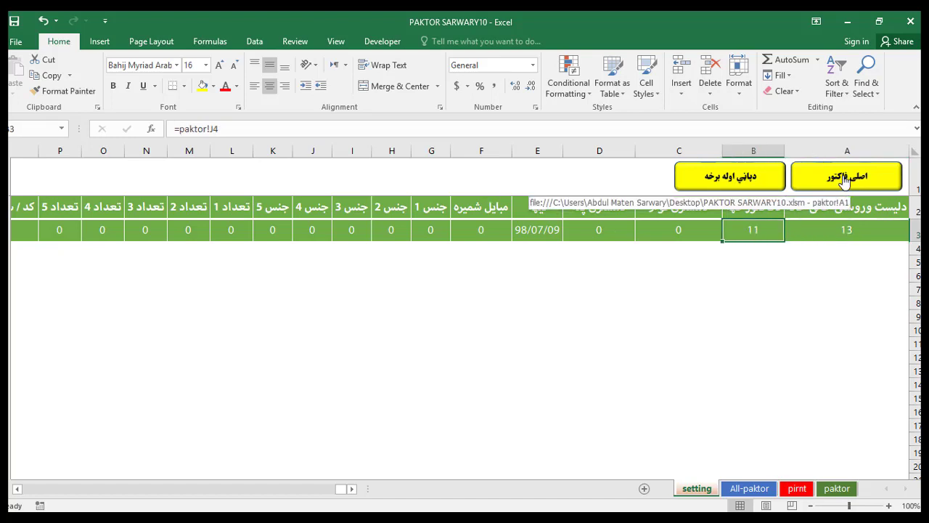
pyautogui.click(749, 488)
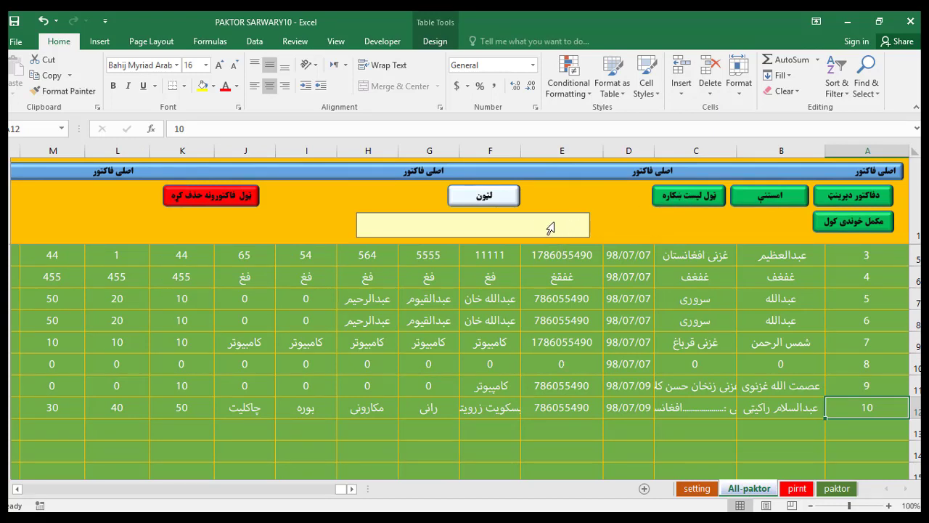
# Search the saved invoices for عبد, then clear the search and show all invoices again.
pyautogui.click(550, 228)
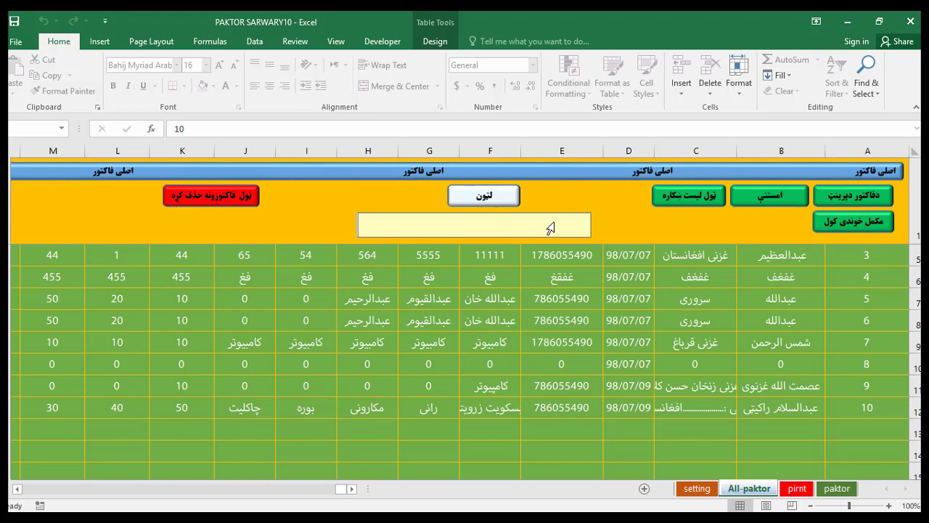
pyautogui.write('عبد')
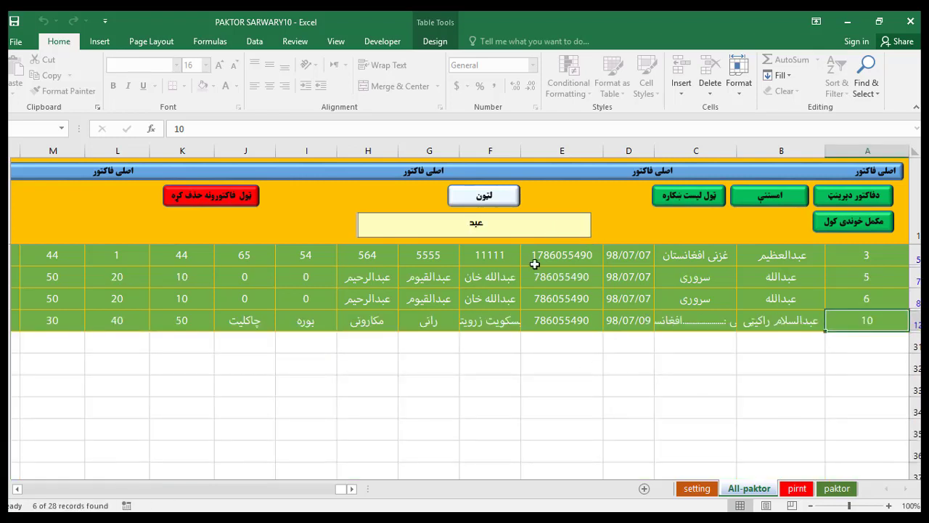
pyautogui.doubleClick(512, 230)
pyautogui.press('BackSpace')
pyautogui.click(694, 196)
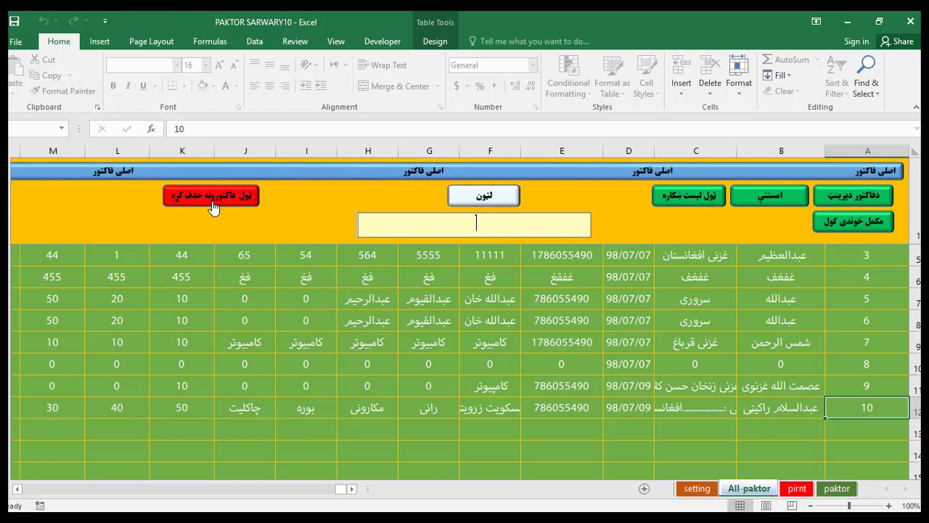
# Select cells I6:I12, H13, C5:C12 and D13, then minimize Excel to the desktop.
pyautogui.moveTo(307, 277); pyautogui.dragTo(311, 413)
pyautogui.click(344, 434)
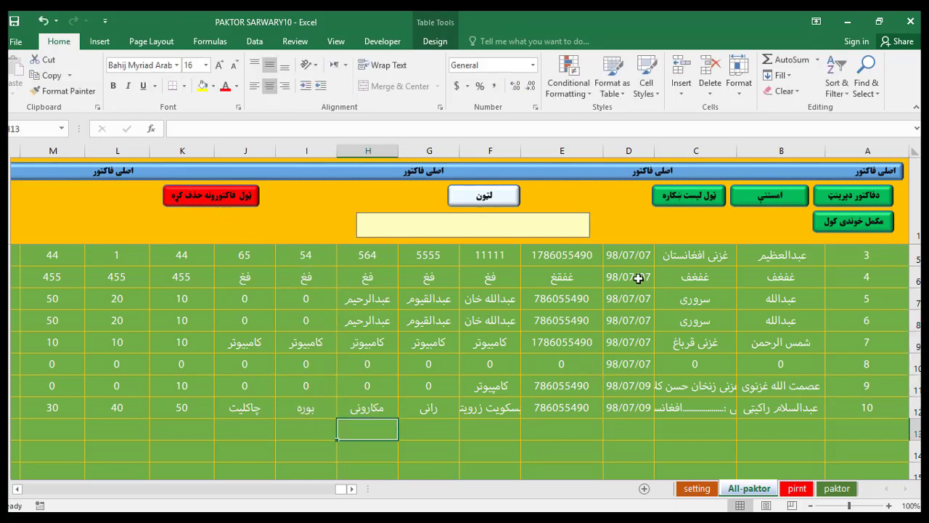
pyautogui.moveTo(690, 259); pyautogui.dragTo(684, 425)
pyautogui.click(617, 435)
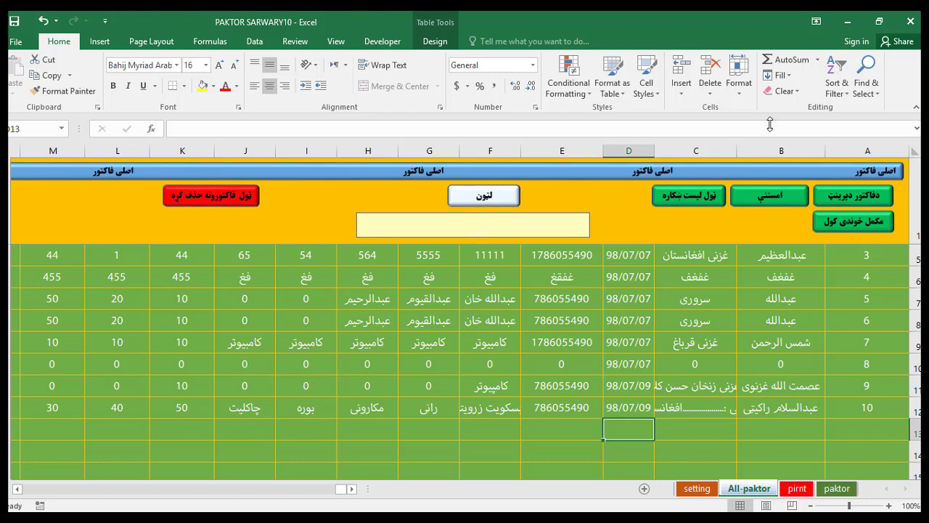
pyautogui.click(849, 21)
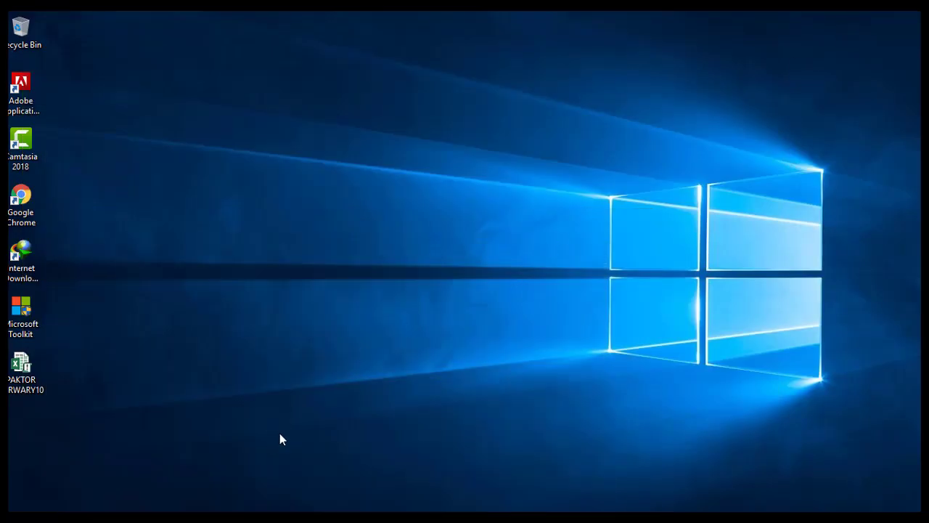